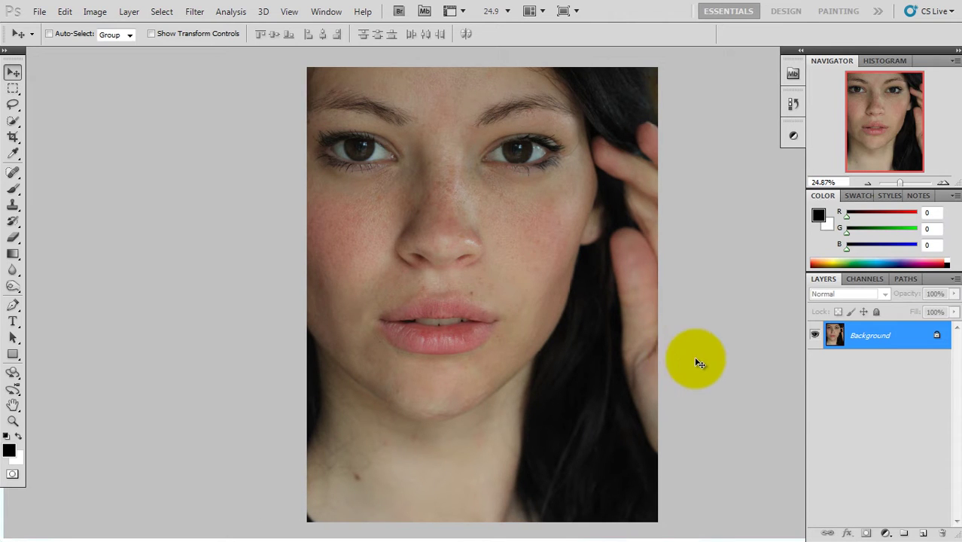
- Duplicate the Background layer twice, hide the upper copy and make Layer 1 the active layer
key(ctrl+j)
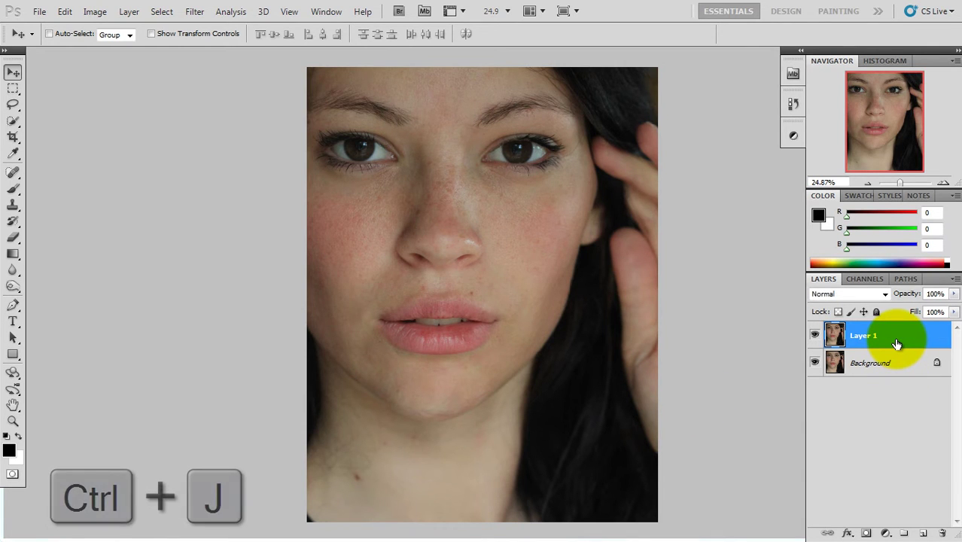
key(ctrl+j)
click(814, 339)
click(823, 363)
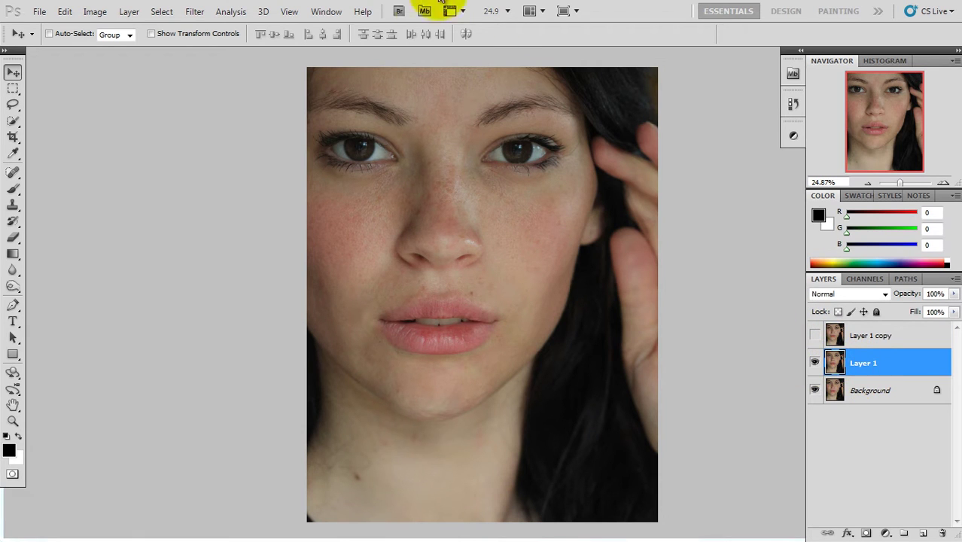
- Apply a Gaussian Blur with a radius of 20 pixels to Layer 1
click(194, 11)
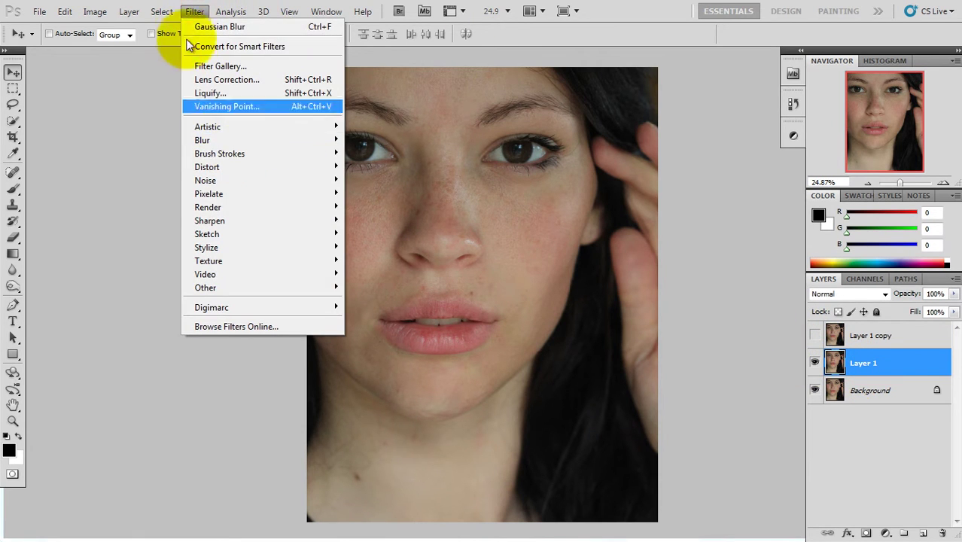
mouse_move(203, 140)
click(390, 193)
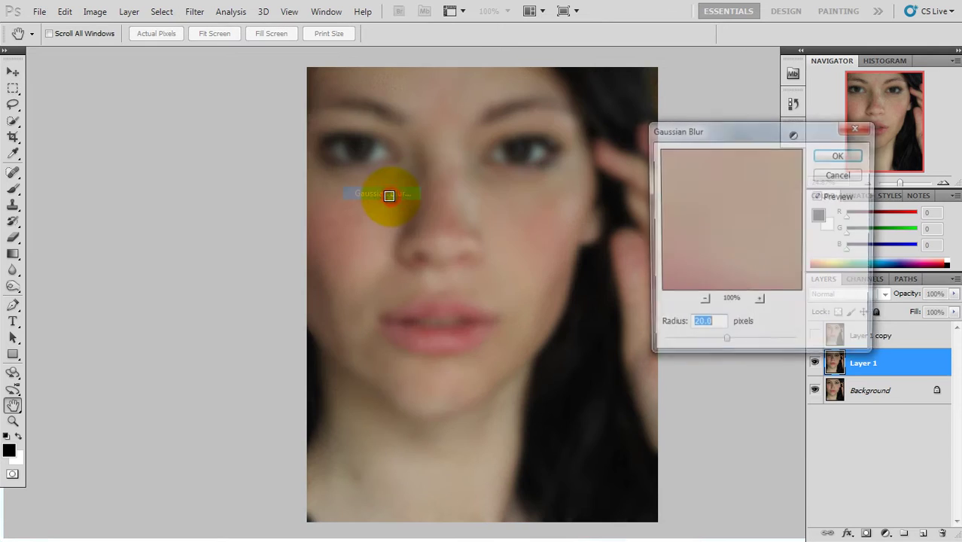
drag(713, 328, 640, 332)
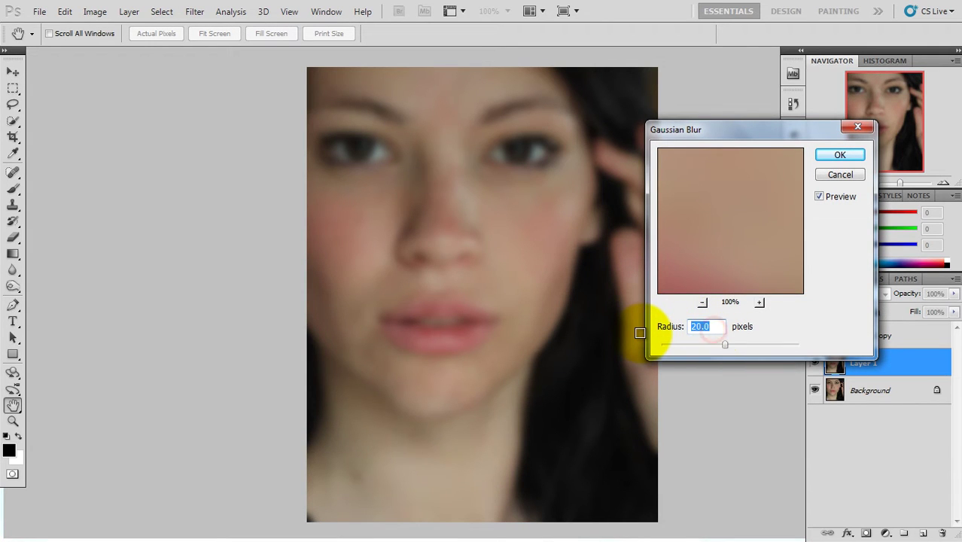
click(841, 156)
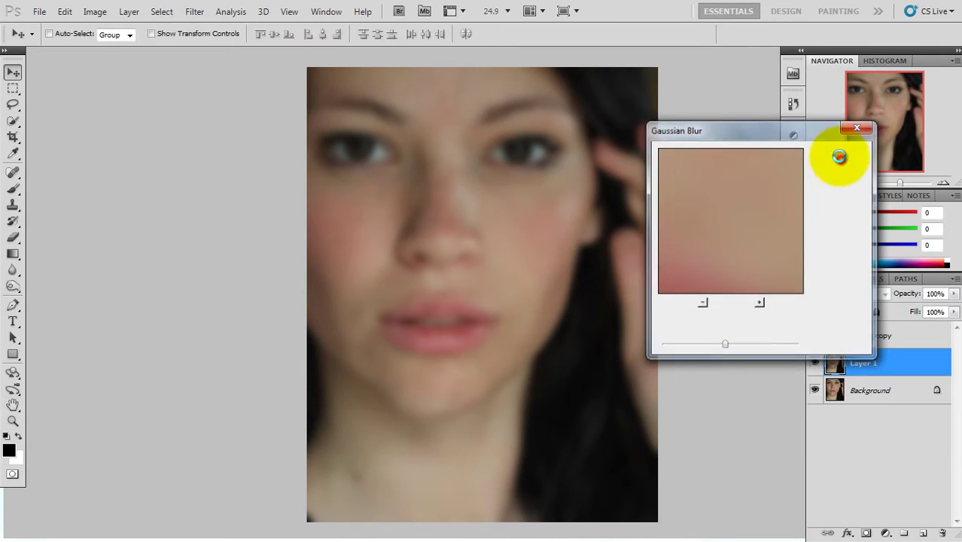
- Make Layer 1 copy active and visible again, and set its blend mode to Linear Light
click(844, 339)
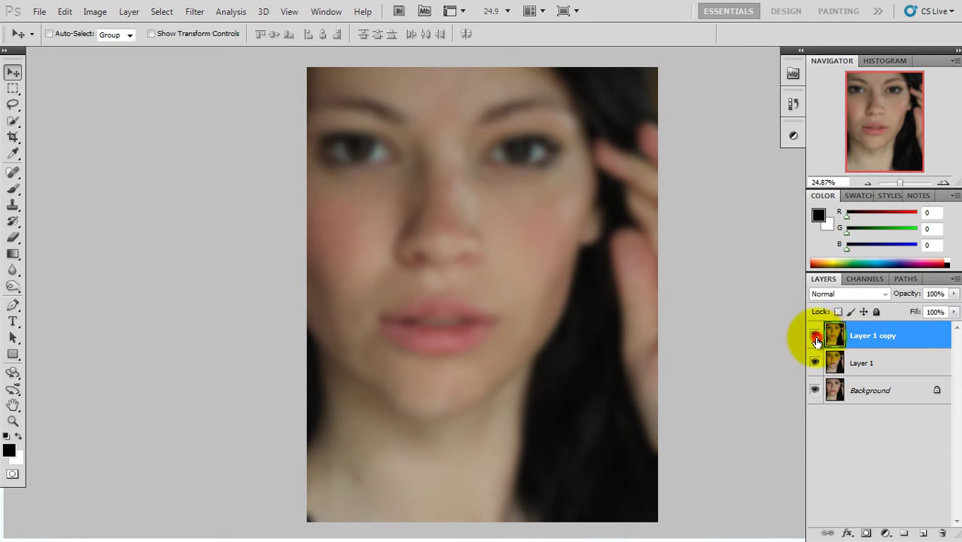
click(815, 336)
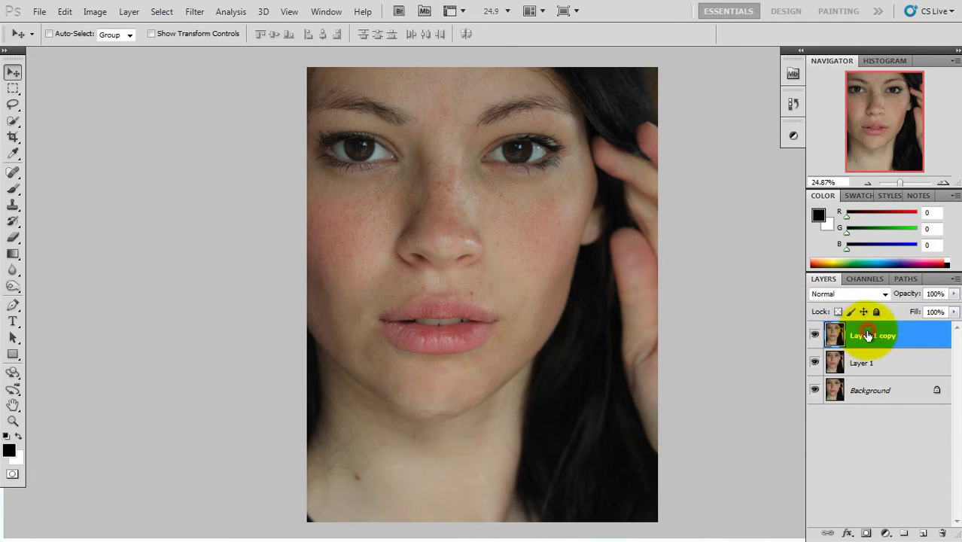
click(882, 296)
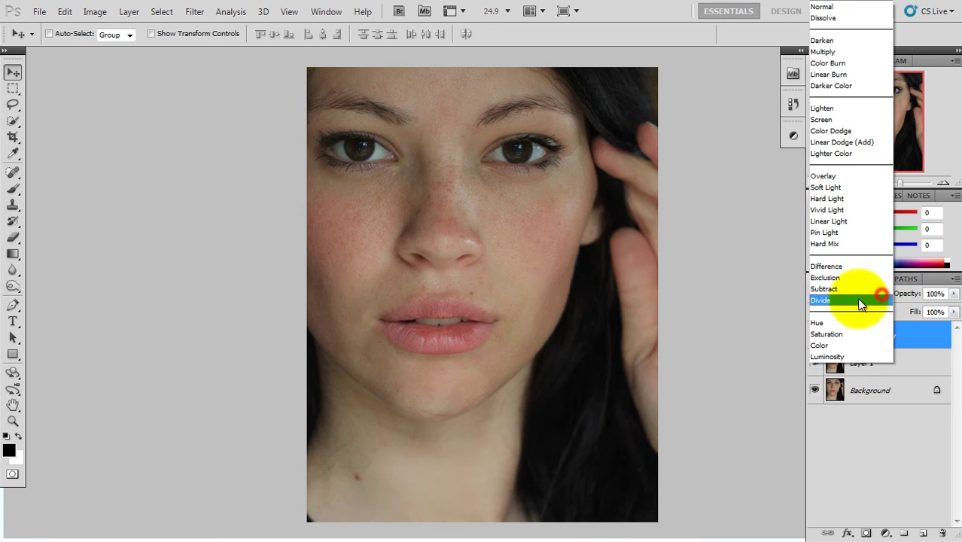
click(846, 218)
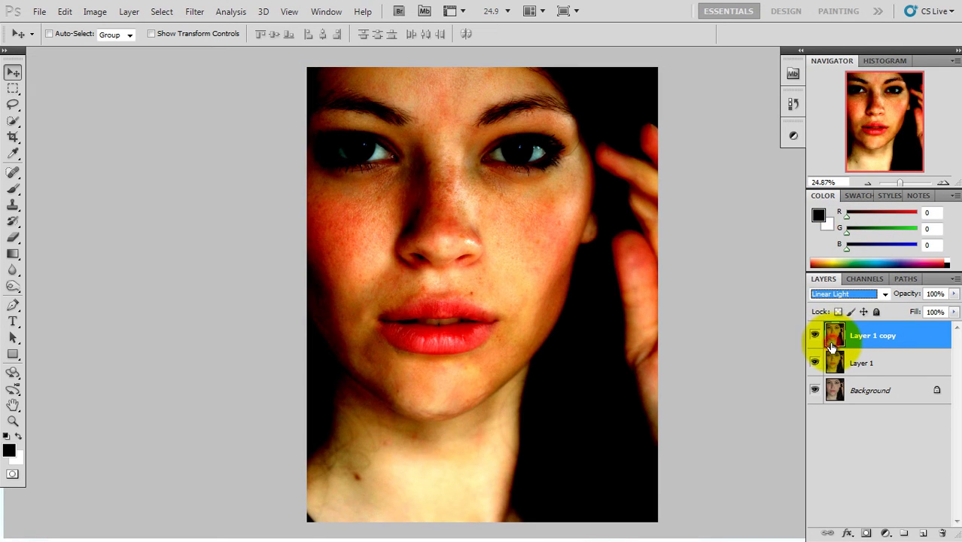
- Apply a High Pass filter with a radius of 4 pixels to Layer 1 copy
click(195, 11)
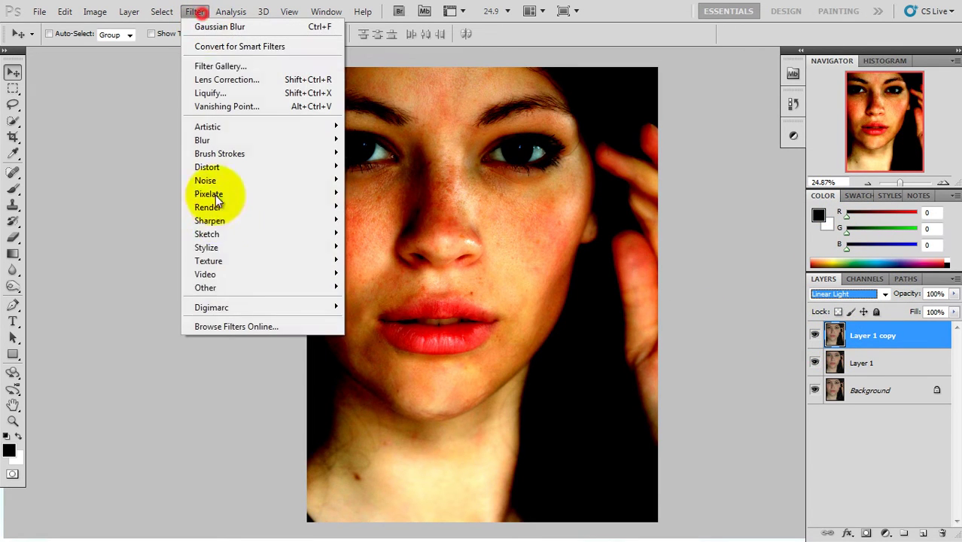
mouse_move(238, 288)
click(387, 299)
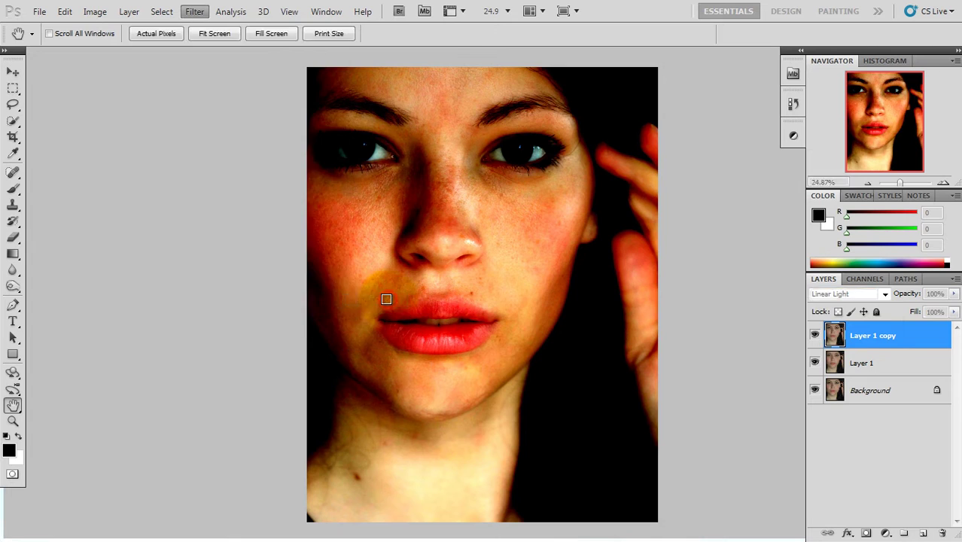
drag(731, 331, 602, 332)
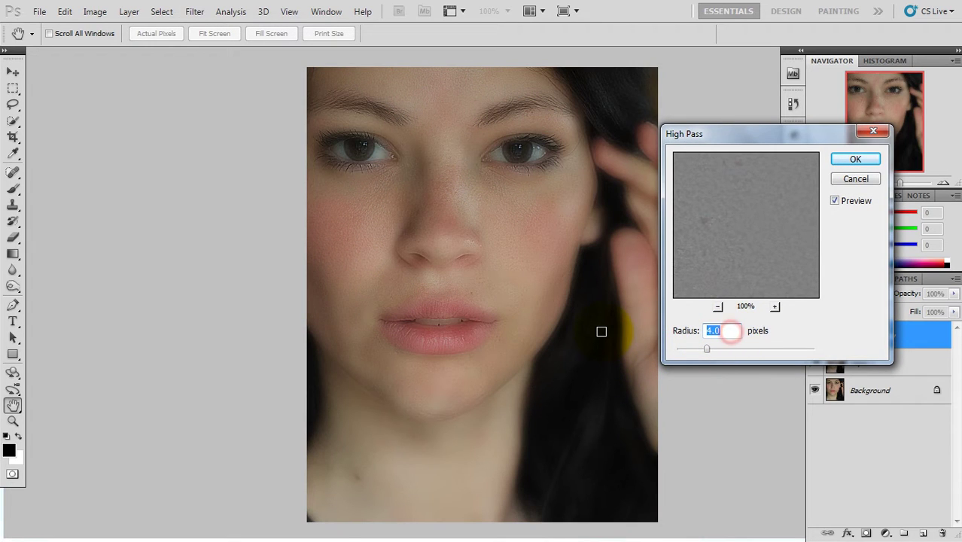
click(857, 159)
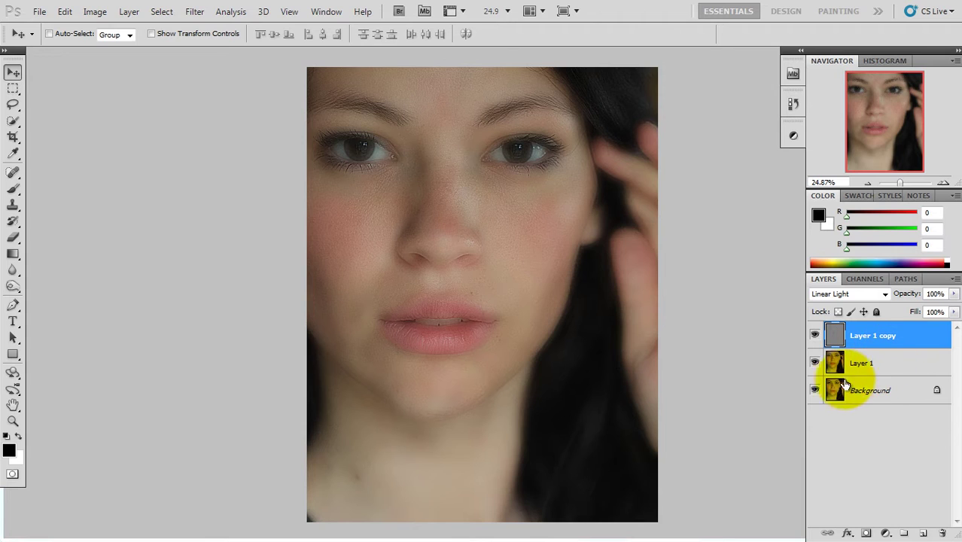
- Group Layer 1 and Layer 1 copy, and add a black mask that hides the group
shift+click(863, 367)
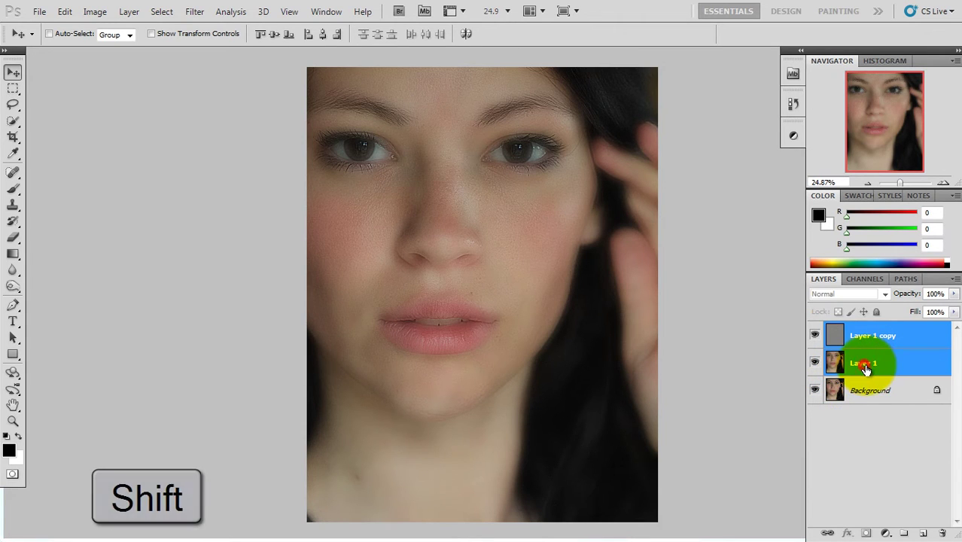
key(ctrl+g)
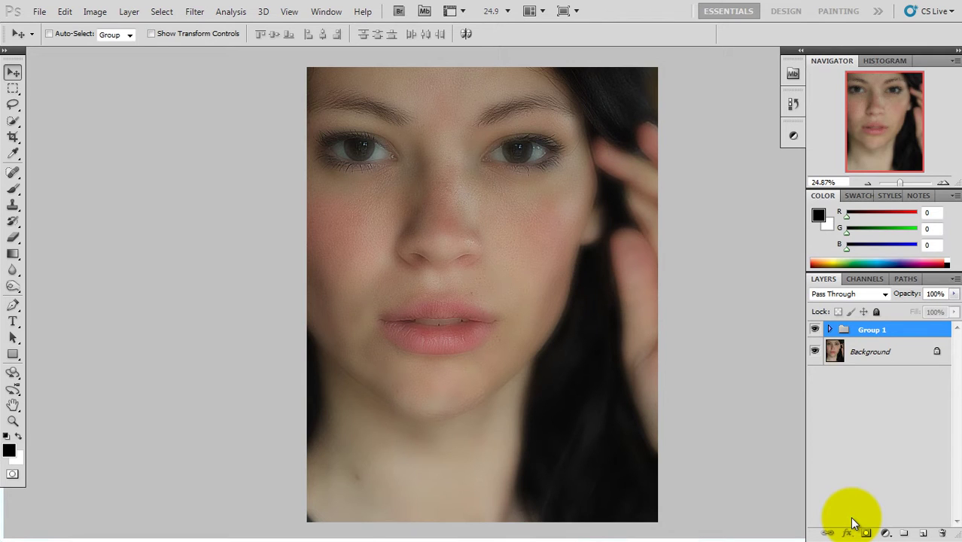
key(alt)
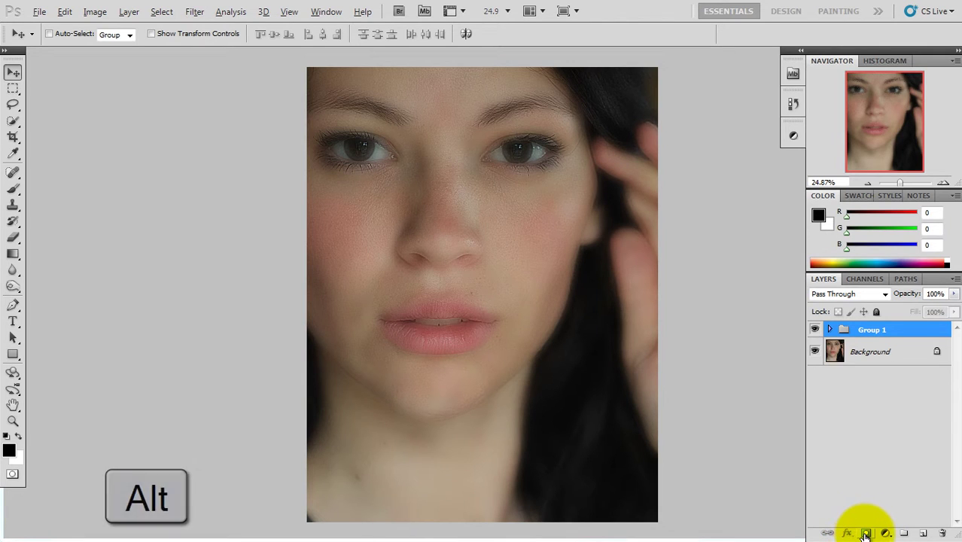
alt+click(865, 533)
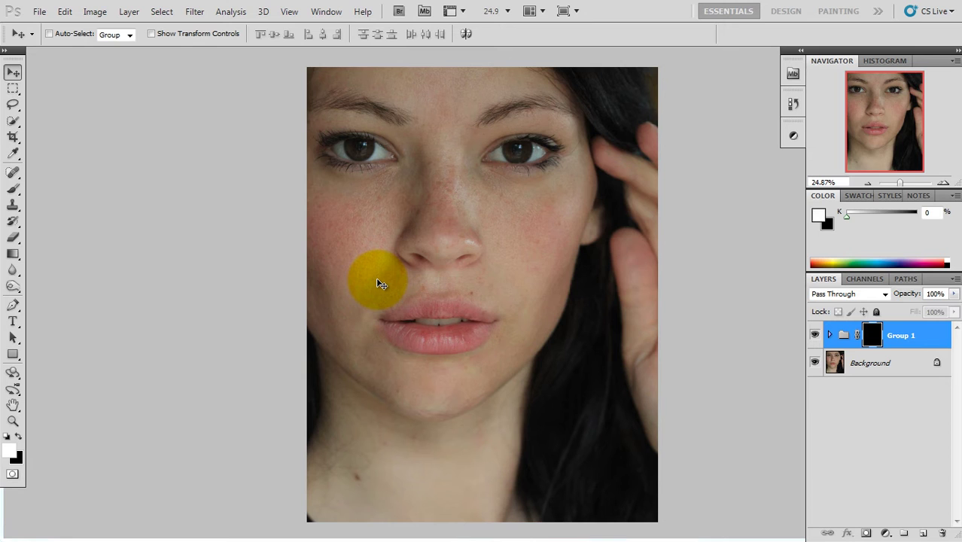
- Paint with a white brush at 100% opacity on the group's mask over the cheeks and nose to reveal the smoothed skin
click(650, 117)
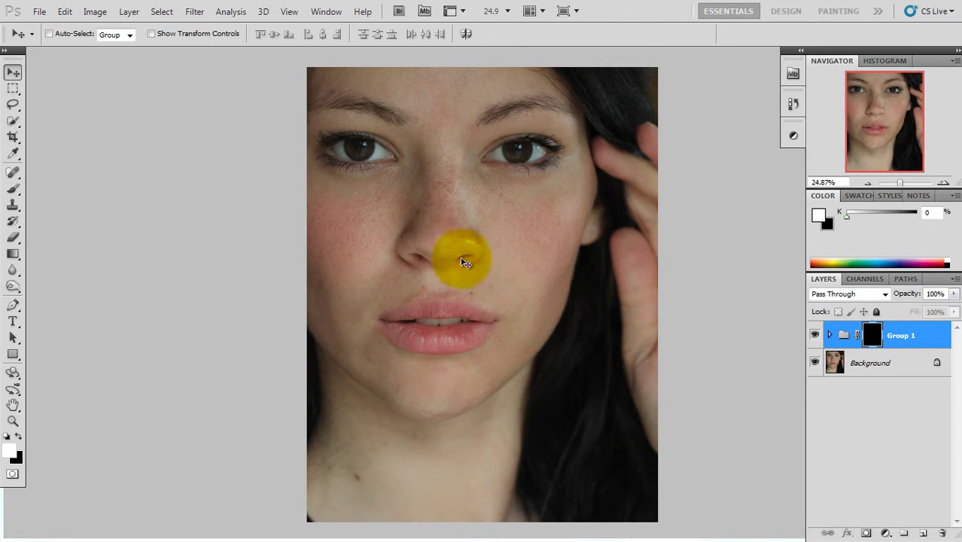
key(b)
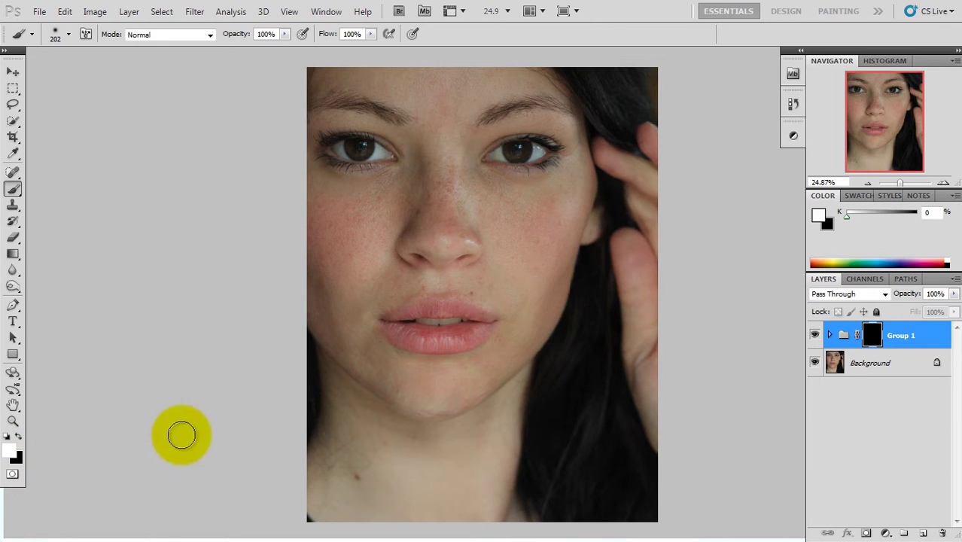
click(9, 451)
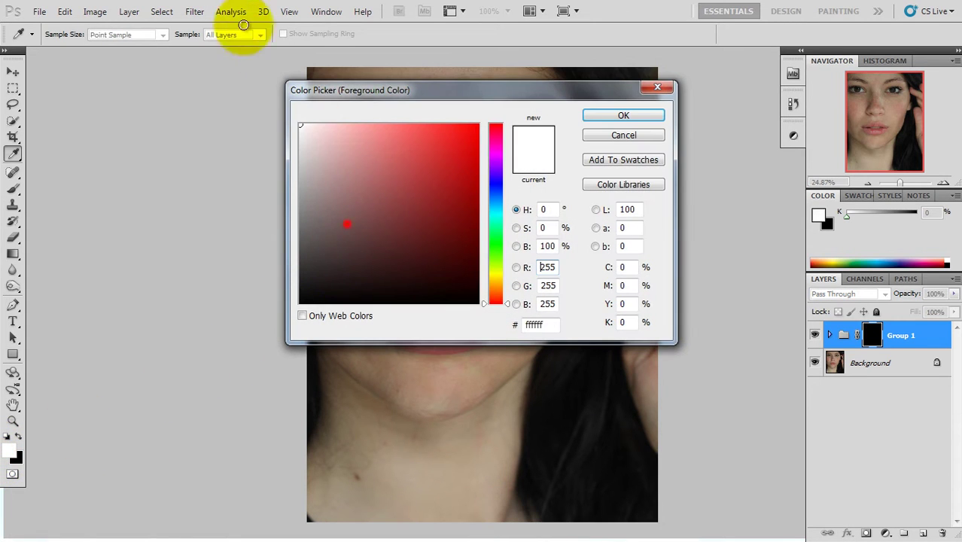
click(595, 117)
drag(337, 189, 585, 424)
drag(391, 232, 433, 302)
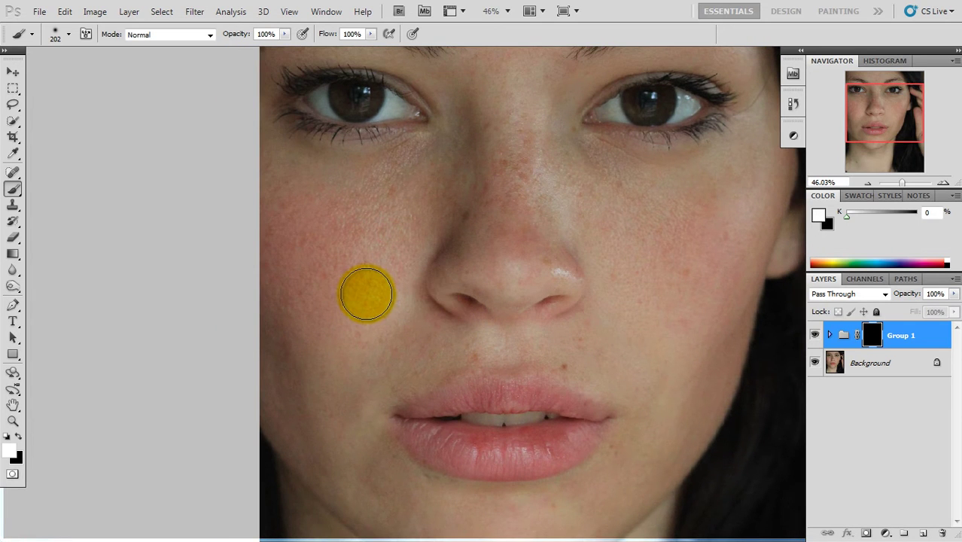
click(287, 182)
mouse_move(288, 181)
mouse_down()
mouse_move(316, 206)
mouse_move(443, 163)
mouse_move(344, 306)
mouse_move(352, 247)
mouse_move(293, 199)
mouse_move(296, 210)
mouse_move(300, 167)
mouse_move(276, 159)
mouse_move(397, 163)
mouse_move(296, 332)
mouse_move(275, 287)
mouse_move(334, 325)
mouse_move(297, 406)
mouse_up()
mouse_move(332, 266)
mouse_down()
mouse_move(331, 209)
mouse_move(290, 256)
mouse_move(370, 196)
mouse_move(524, 267)
mouse_move(492, 210)
mouse_move(480, 251)
mouse_move(475, 235)
mouse_up()
mouse_move(387, 307)
mouse_down()
mouse_move(434, 317)
mouse_move(500, 273)
mouse_move(484, 383)
mouse_up()
drag(278, 314, 336, 311)
drag(453, 342, 453, 262)
mouse_move(169, 330)
mouse_down()
mouse_move(252, 372)
mouse_move(425, 372)
mouse_move(329, 422)
mouse_up()
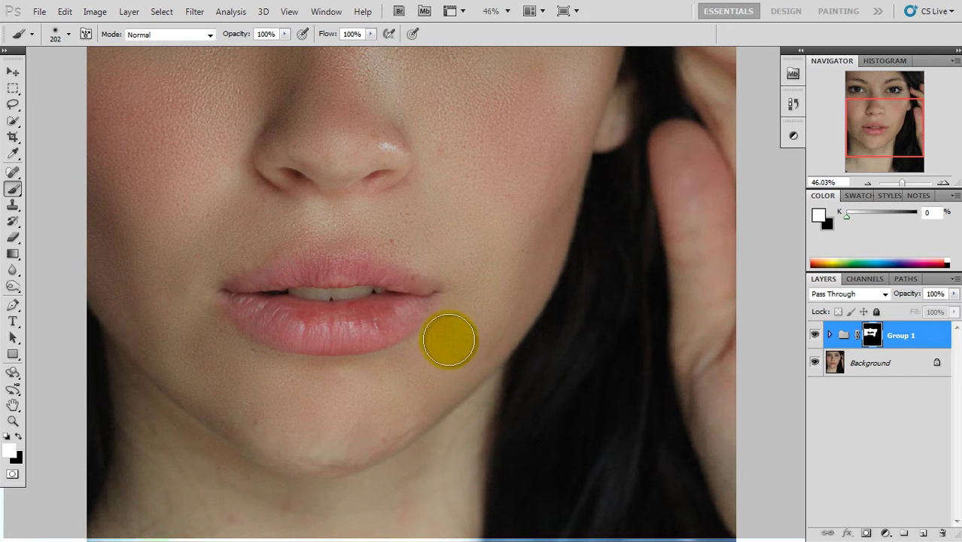
- Paint white on the group's mask over the skin around the mouth, chin and jaw
drag(477, 265, 460, 344)
click(327, 252)
drag(381, 181, 376, 351)
click(375, 284)
mouse_move(333, 312)
mouse_down()
mouse_move(316, 217)
mouse_move(152, 147)
mouse_move(429, 161)
mouse_move(423, 172)
mouse_move(541, 233)
mouse_up()
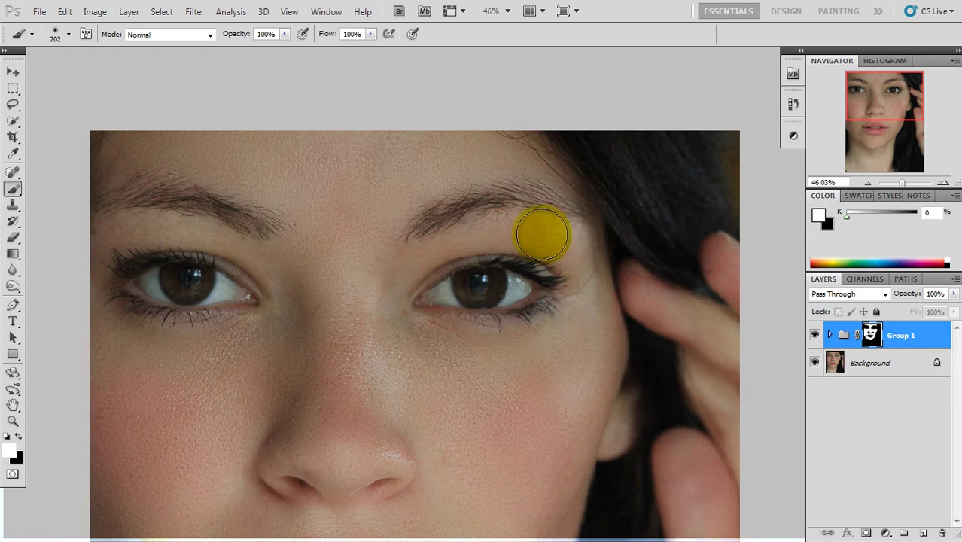
- Paint white on the group's mask over the forehead, temples and neck, and compare the portrait with the group hidden and shown
drag(602, 274, 594, 239)
mouse_move(91, 142)
mouse_down()
mouse_move(106, 209)
mouse_move(96, 198)
mouse_up()
drag(367, 364, 360, 253)
mouse_move(322, 108)
mouse_down()
mouse_move(329, 138)
mouse_move(262, 209)
mouse_up()
drag(344, 281, 358, 176)
click(428, 211)
drag(424, 308, 428, 221)
drag(438, 350, 459, 234)
mouse_move(351, 320)
mouse_down()
mouse_move(258, 296)
mouse_move(263, 385)
mouse_up()
mouse_move(149, 325)
mouse_down()
mouse_move(384, 395)
mouse_move(402, 354)
mouse_move(426, 458)
mouse_move(161, 463)
mouse_move(134, 447)
mouse_move(327, 527)
mouse_up()
key(ctrl+0)
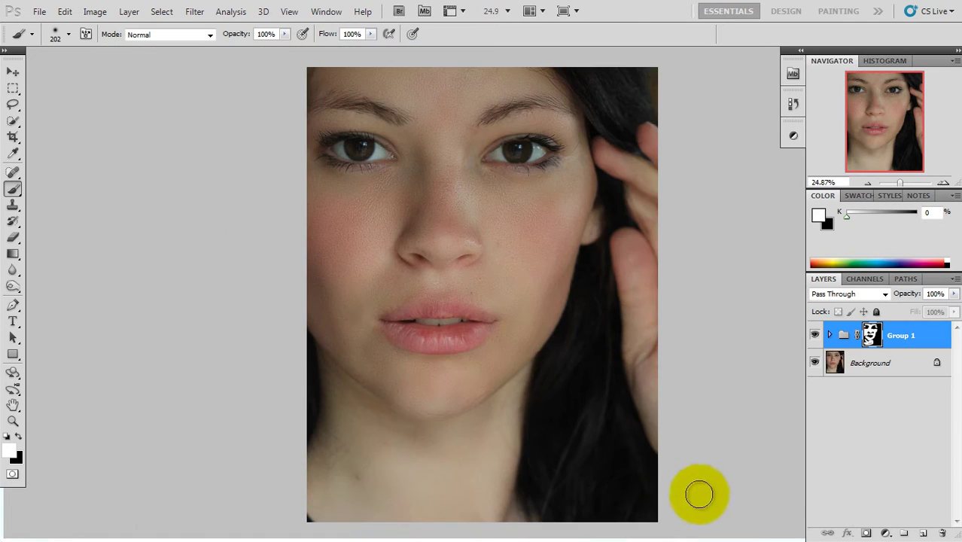
click(815, 335)
click(814, 335)
click(815, 335)
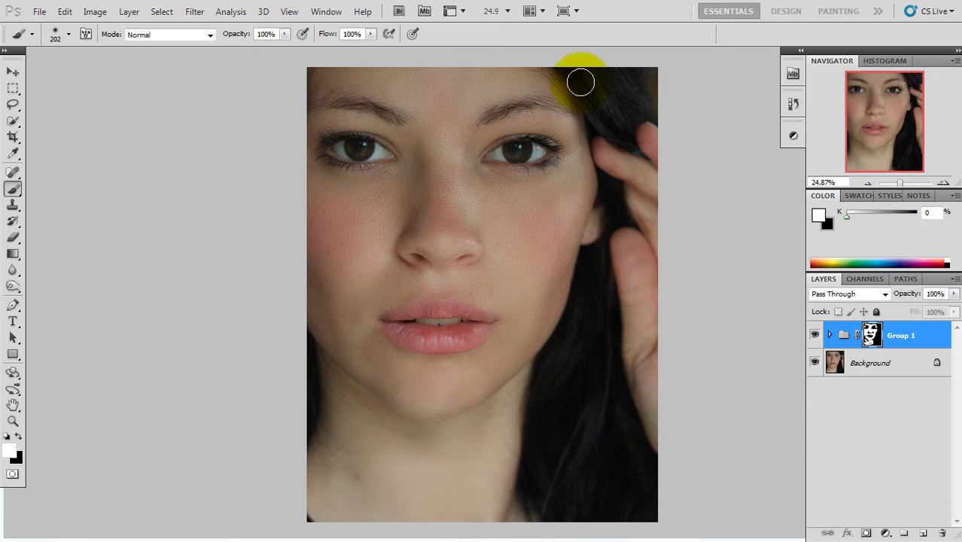
- Add a Selective Color adjustment layer above the group, with Black set to +5% for the Blacks
click(12, 71)
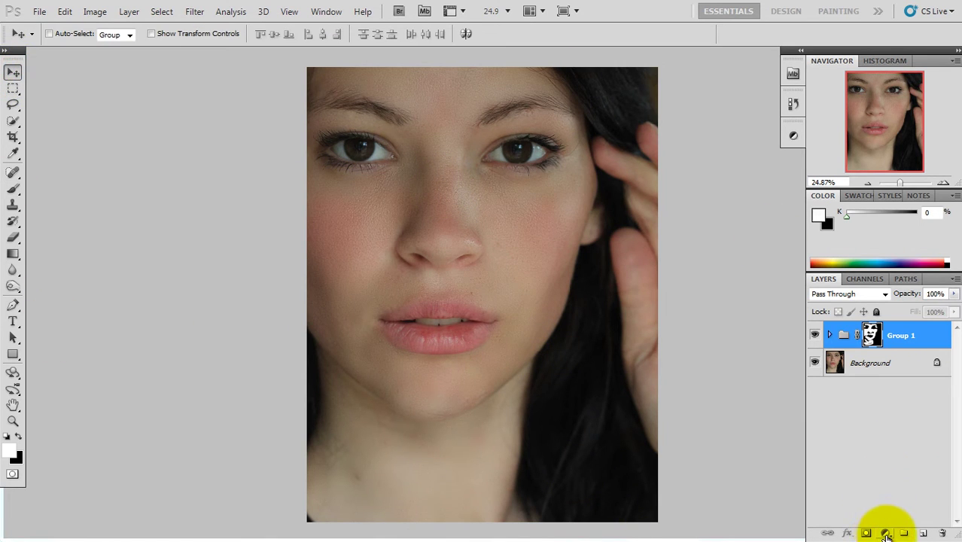
click(887, 533)
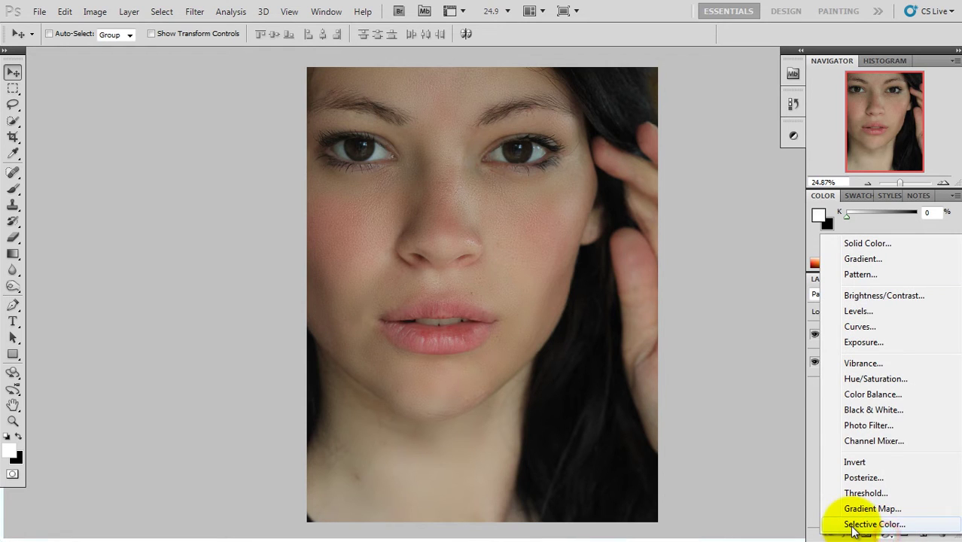
click(872, 525)
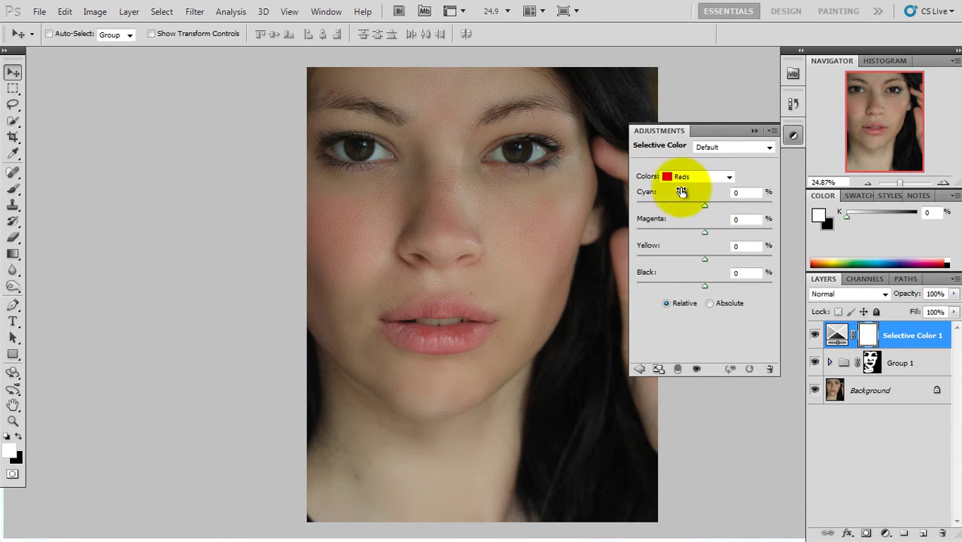
click(730, 176)
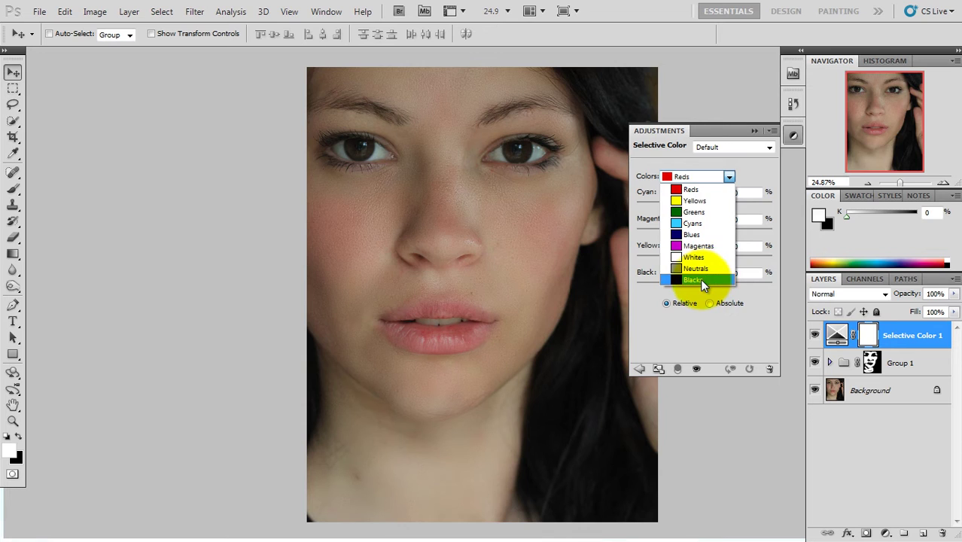
click(701, 279)
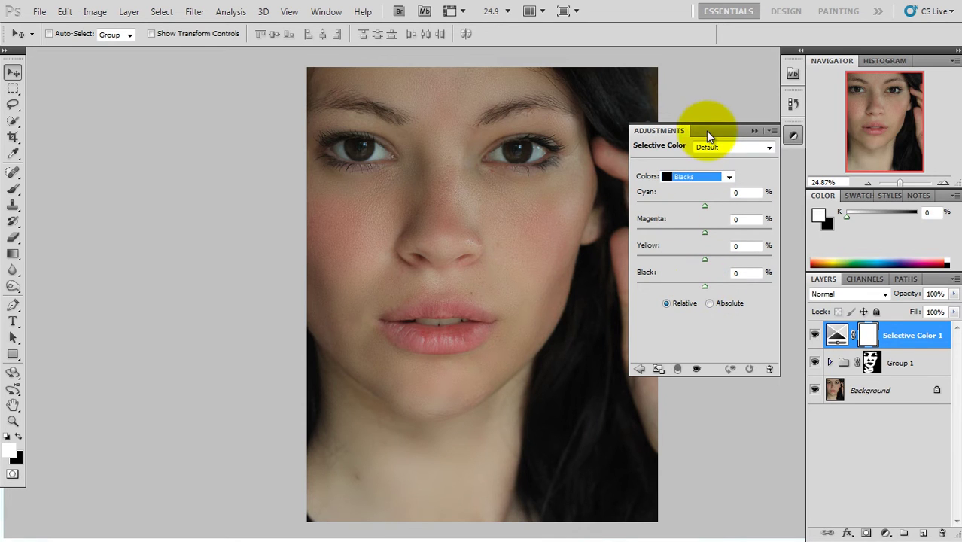
drag(704, 285, 707, 284)
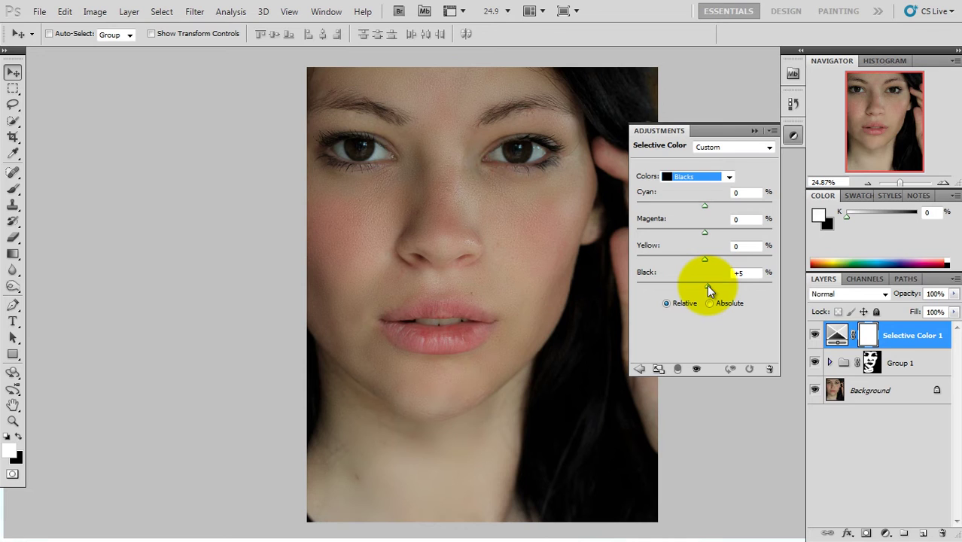
click(752, 130)
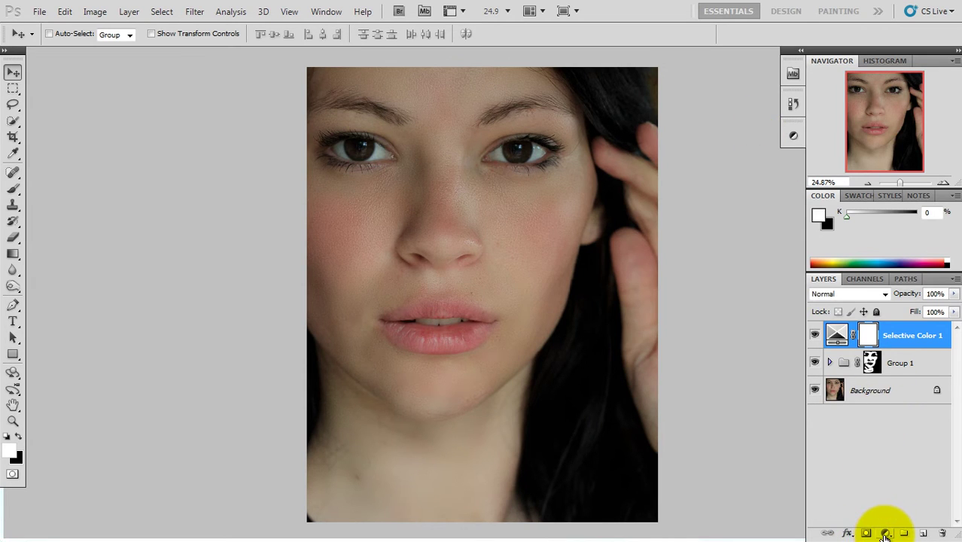
- Add a Curves adjustment layer on top and shape its RGB curve with points that slightly lift the midtones and raise the highlights
click(885, 534)
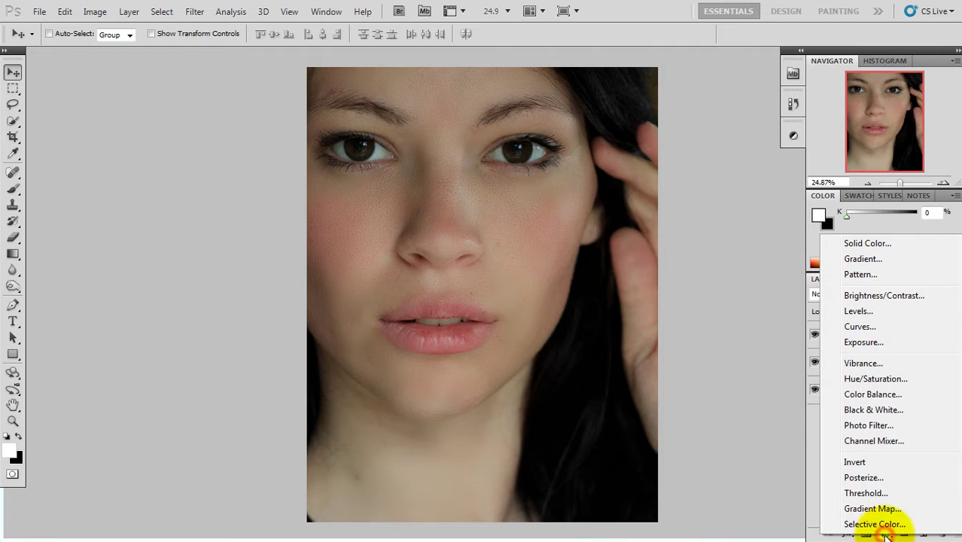
click(866, 330)
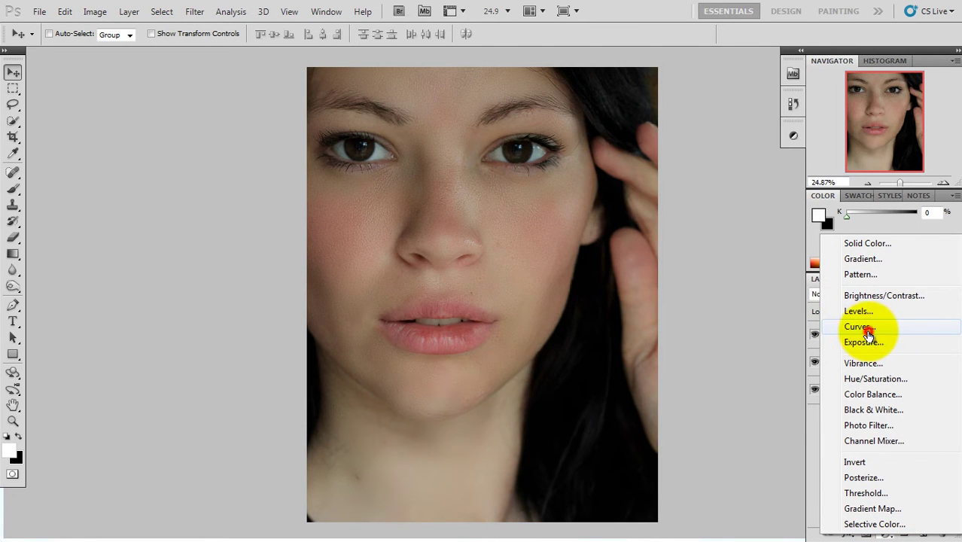
drag(716, 241, 715, 239)
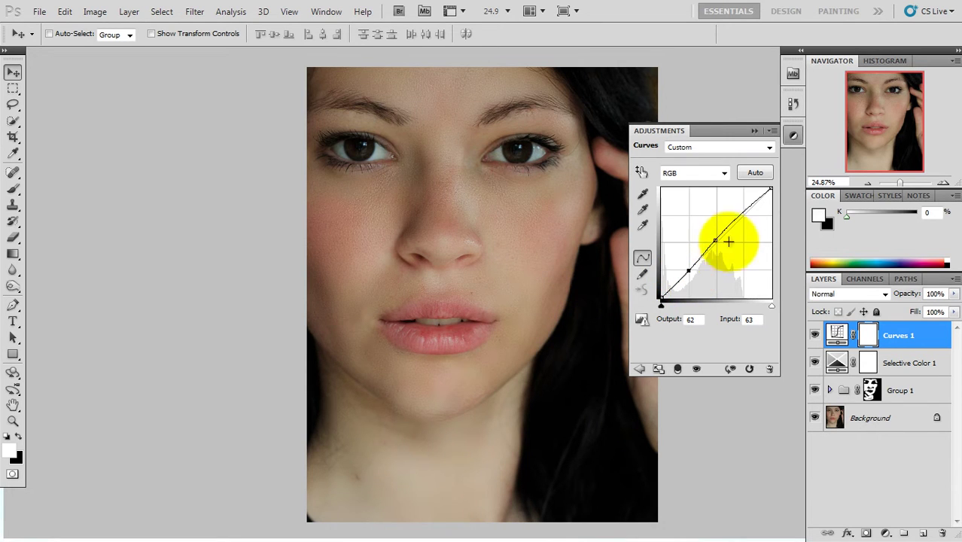
click(743, 209)
drag(743, 208, 741, 204)
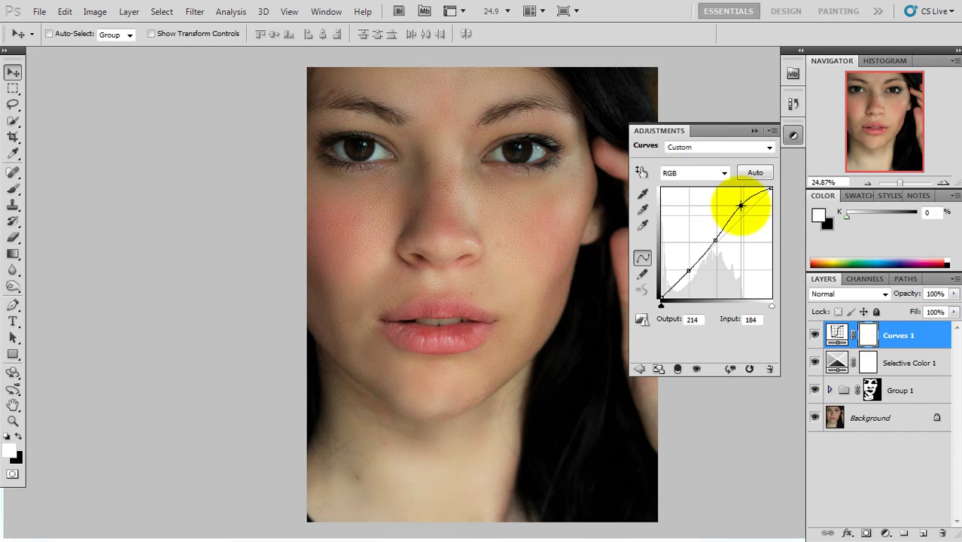
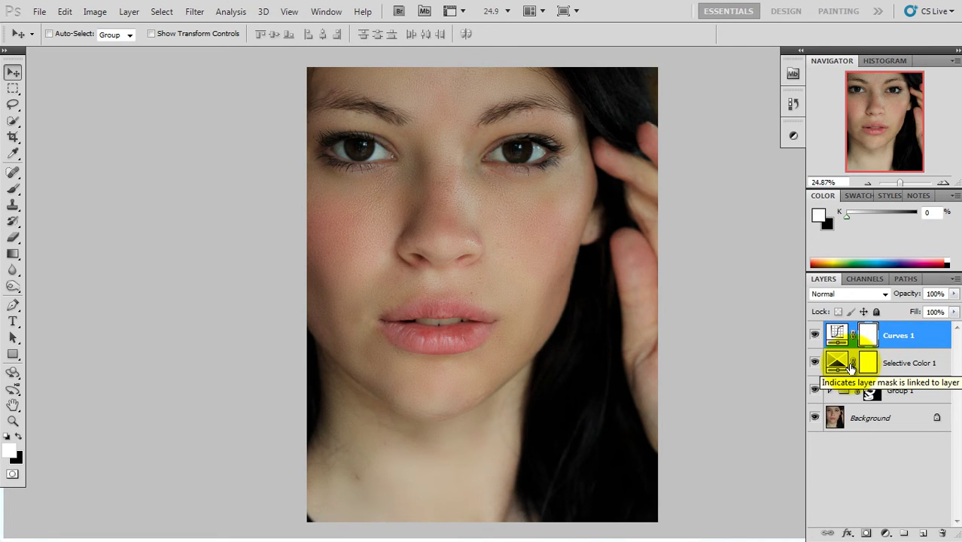
- Stamp all visible layers into a new top layer and set the Burn tool to the Shadows range at 20% exposure
key(ctrl+shift+alt+e)
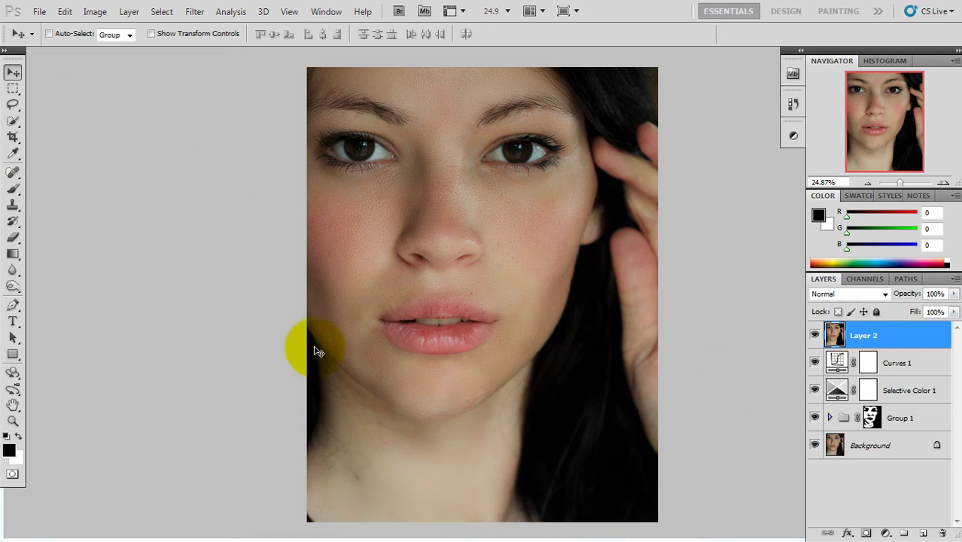
drag(324, 198, 520, 420)
drag(416, 225, 425, 413)
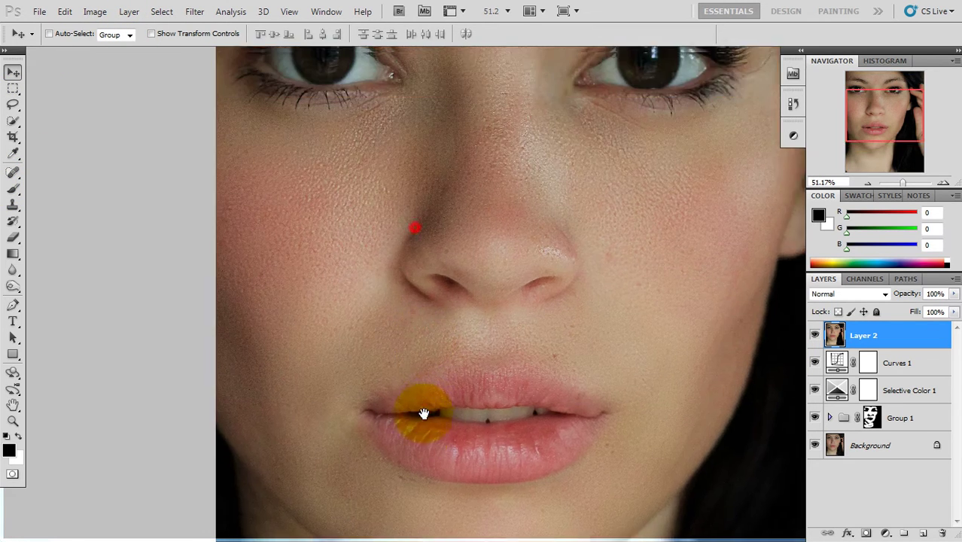
drag(412, 344, 424, 369)
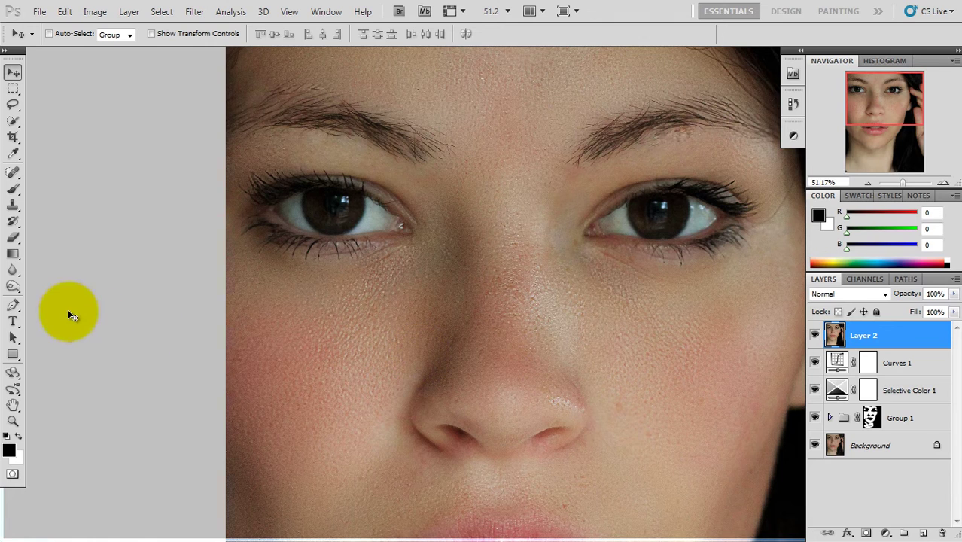
click(14, 287)
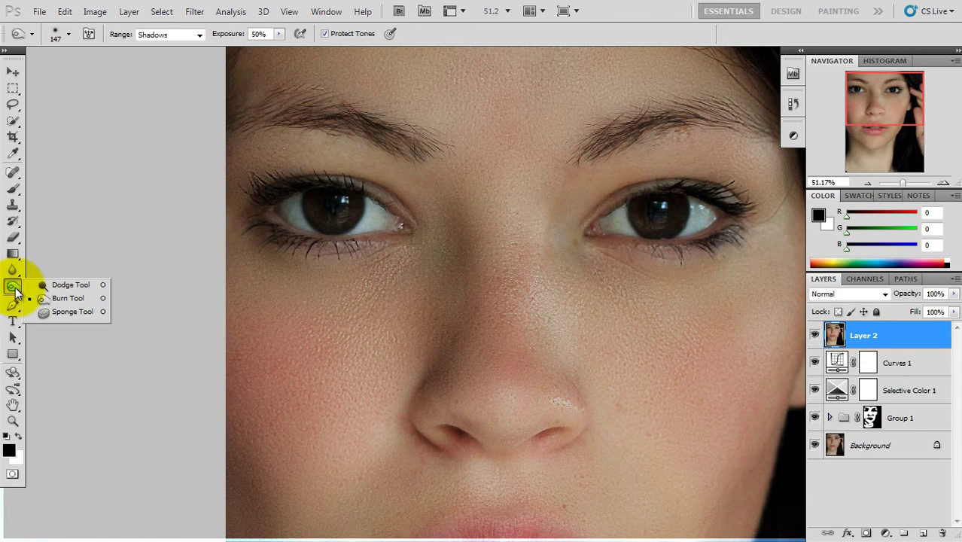
click(69, 300)
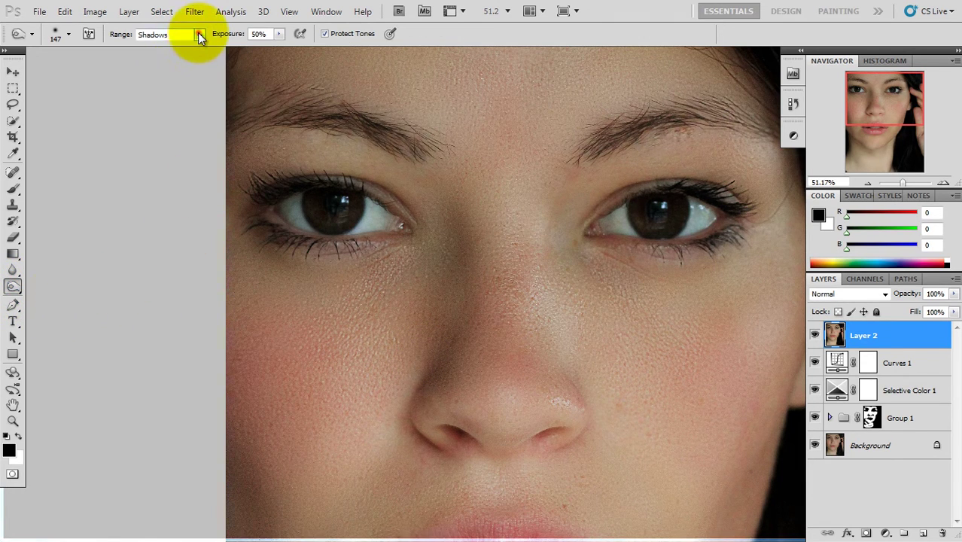
click(199, 35)
click(150, 47)
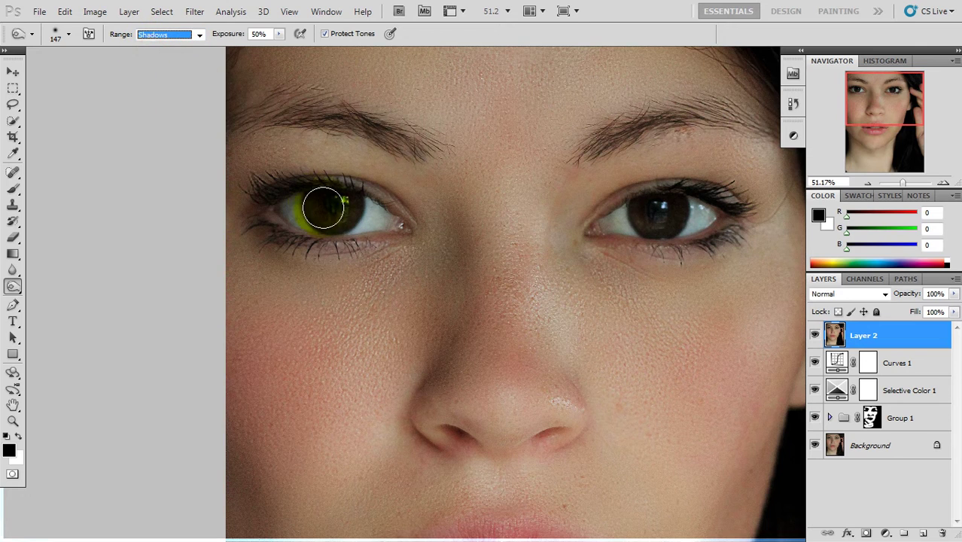
drag(229, 34, 211, 37)
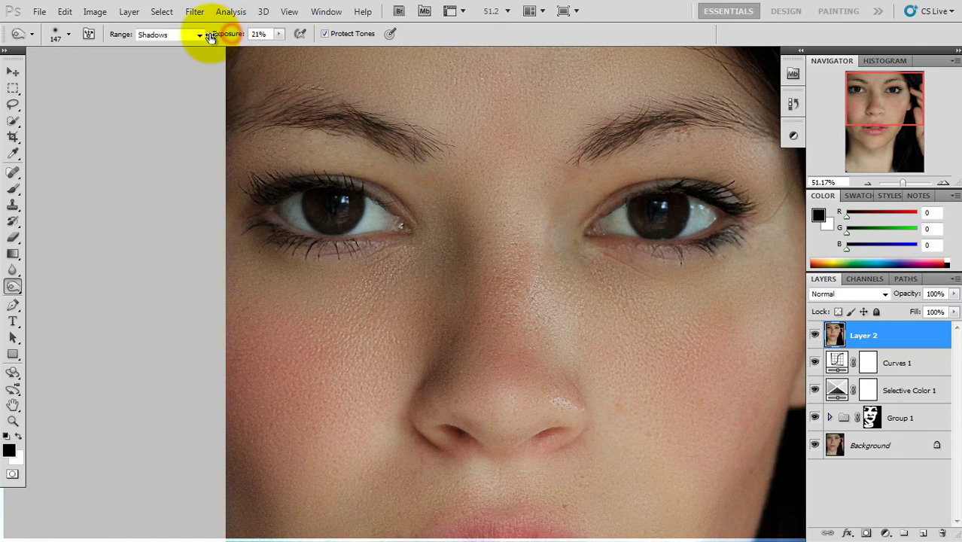
- Burn the lashes and irises of both eyes and both eyebrows on the stamped layer, and compare the portrait with that layer hidden and shown
mouse_move(268, 198)
mouse_down()
mouse_move(331, 181)
mouse_move(367, 228)
mouse_move(238, 240)
mouse_move(259, 226)
mouse_move(293, 241)
mouse_move(400, 244)
mouse_up()
key(space)
drag(520, 260, 397, 275)
mouse_move(588, 218)
mouse_down()
mouse_move(606, 252)
mouse_move(572, 262)
mouse_move(611, 248)
mouse_move(581, 250)
mouse_move(592, 303)
mouse_up()
drag(476, 207, 627, 183)
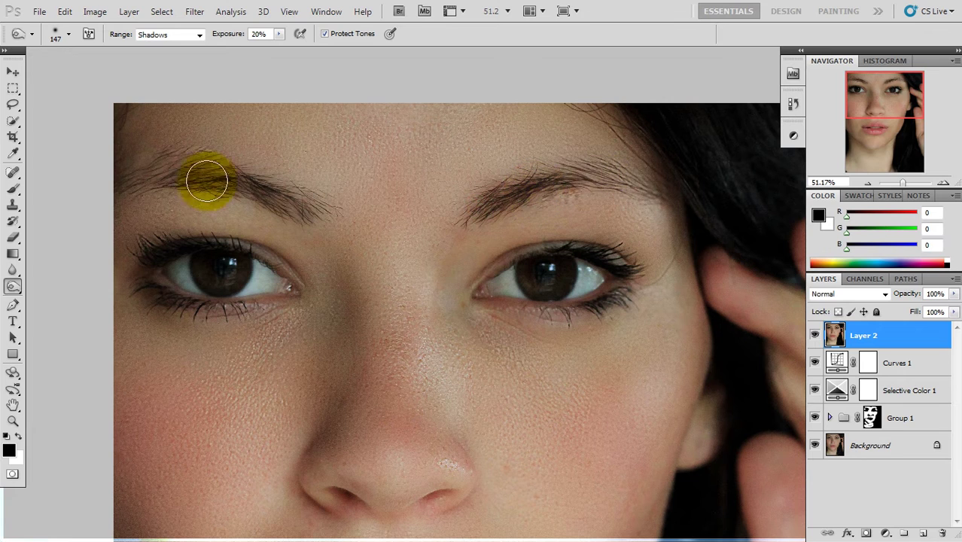
mouse_move(220, 181)
mouse_down()
mouse_move(305, 216)
mouse_move(183, 174)
mouse_move(142, 176)
mouse_move(238, 196)
mouse_up()
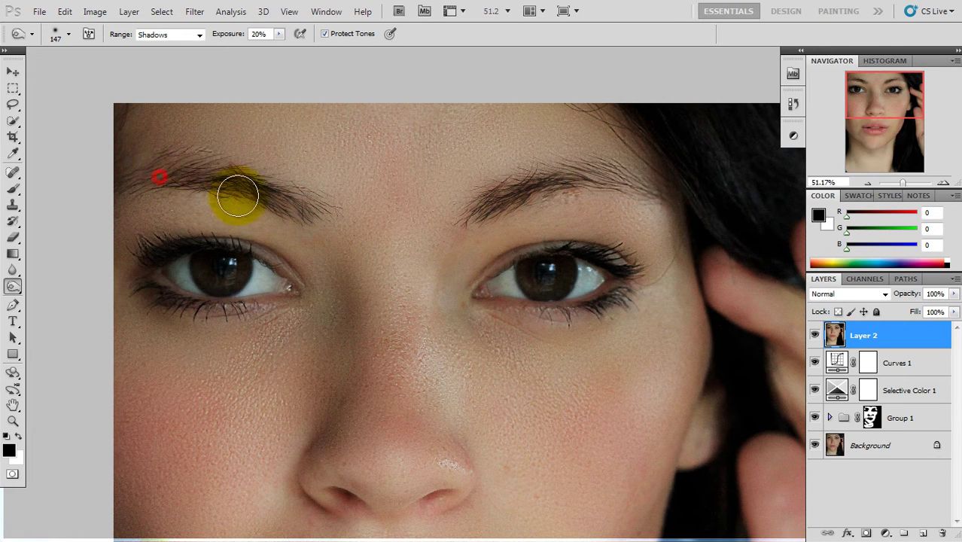
key(ctrl+0)
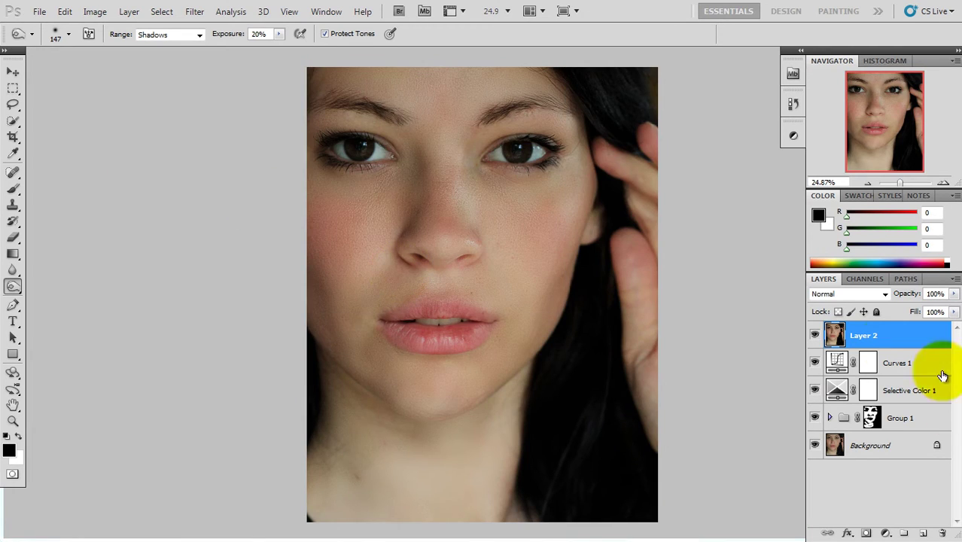
click(816, 334)
click(816, 334)
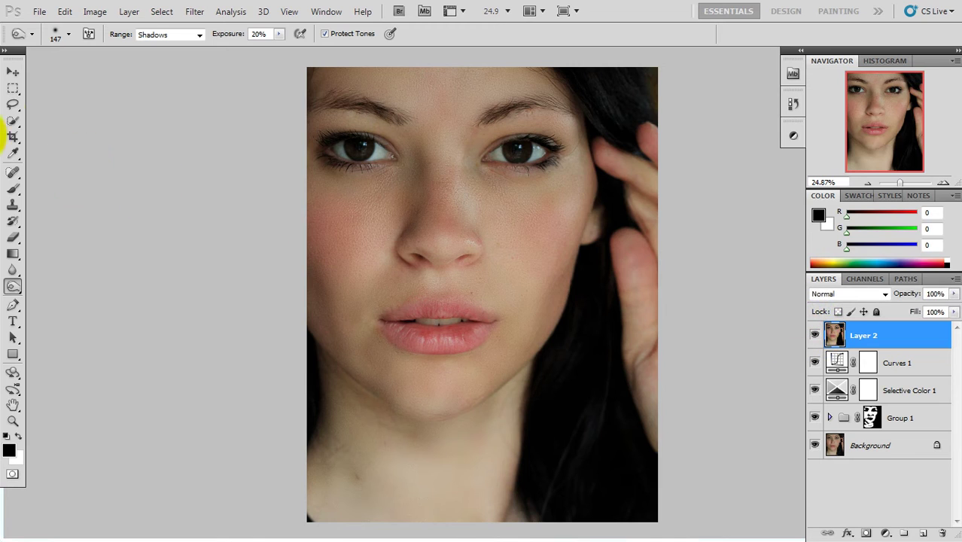
- Duplicate the burned portrait layer and open the Shadows/Highlights adjustment for the copy
click(13, 72)
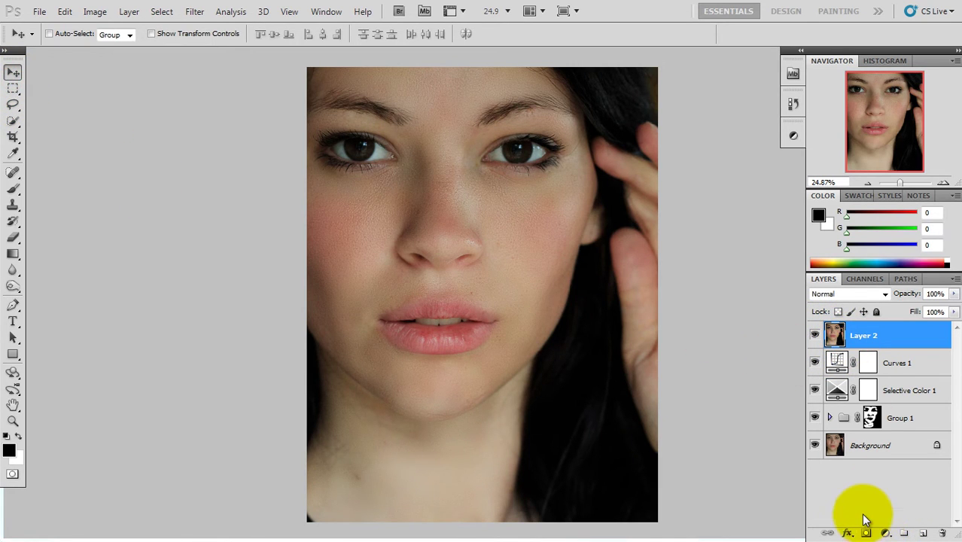
key(ctrl+j)
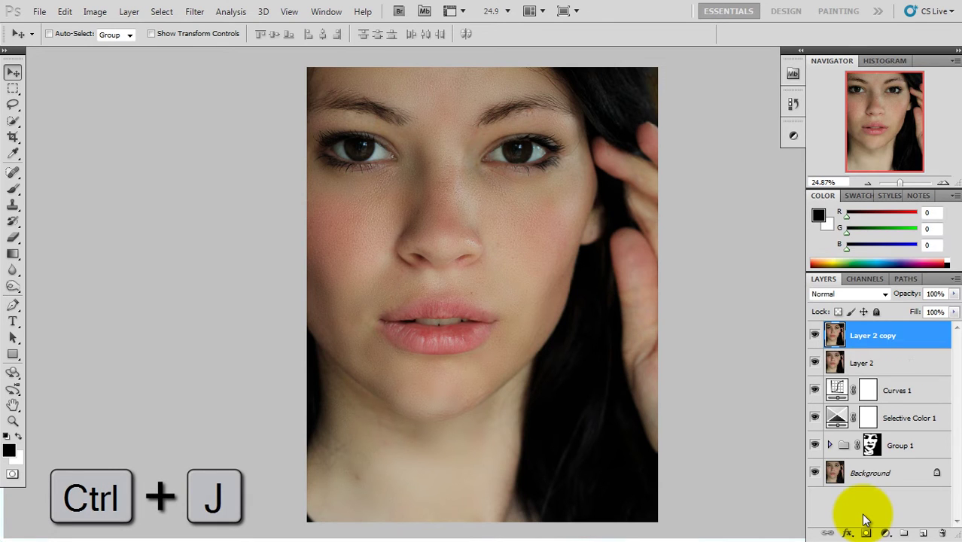
click(94, 13)
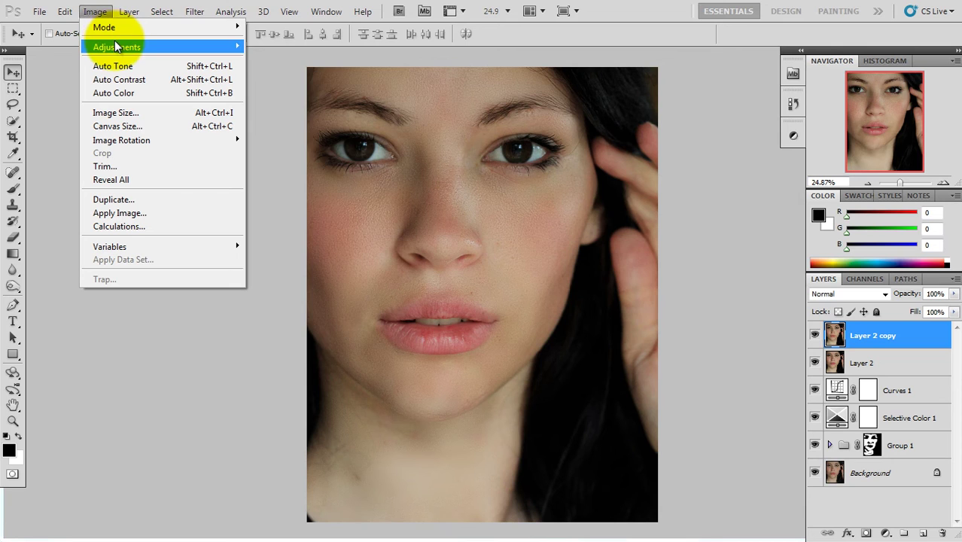
click(116, 43)
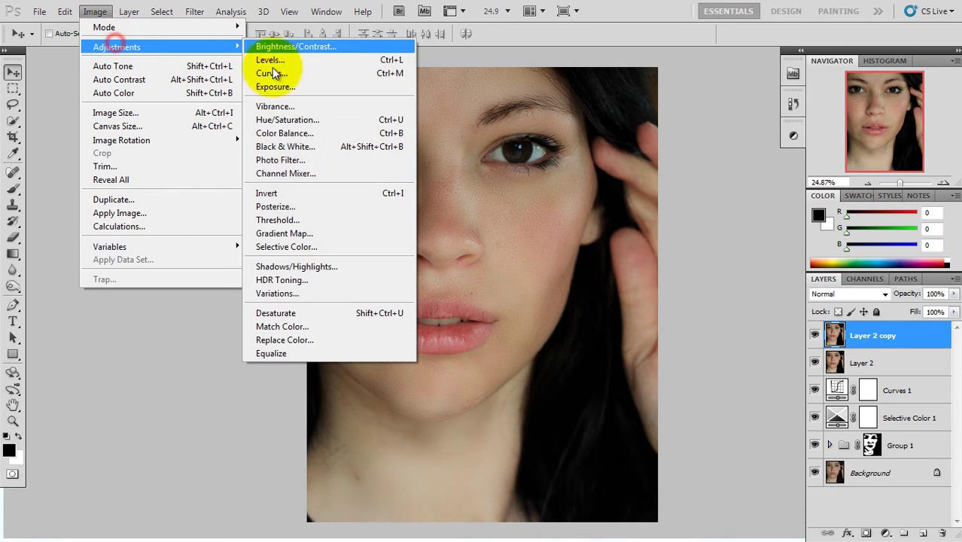
click(312, 269)
click(312, 268)
drag(449, 138, 782, 201)
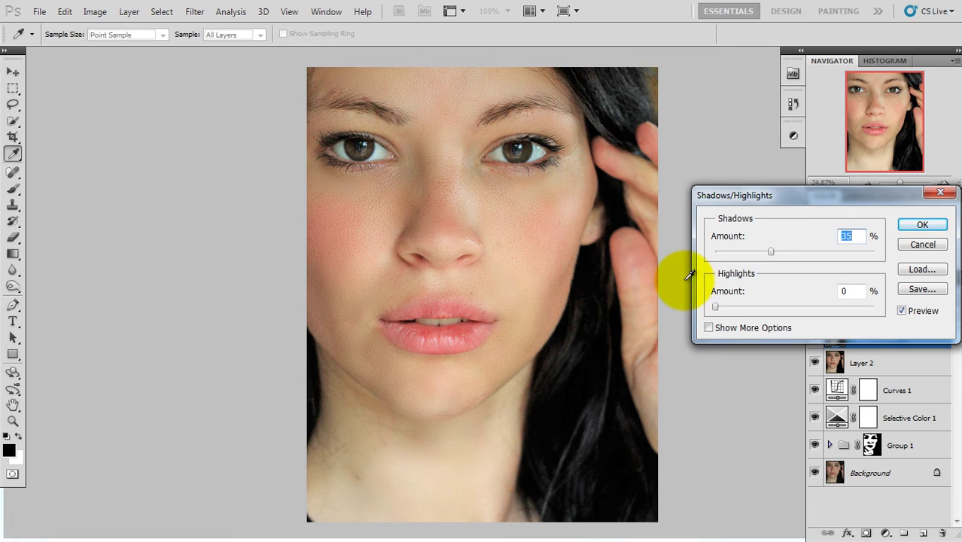
- Show the extended Shadows/Highlights options and apply the adjustment with Shadows Radius 946 px and Tonal Width 41%, comparing the preview off and on
click(709, 328)
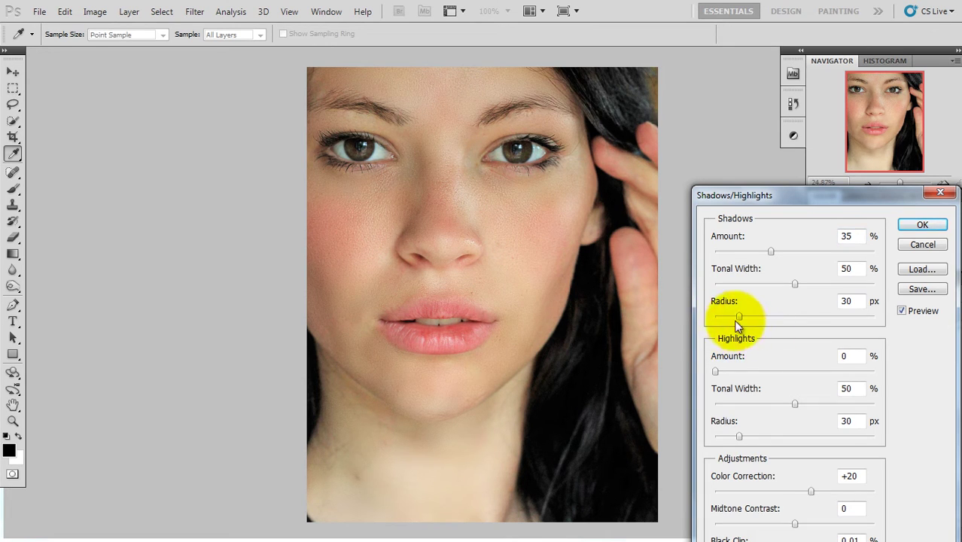
drag(783, 199, 702, 58)
click(628, 466)
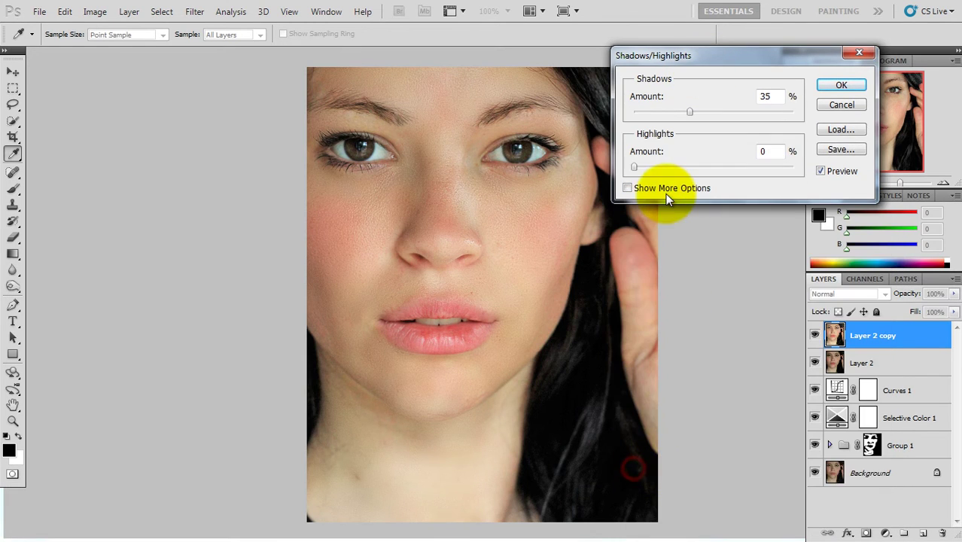
click(626, 188)
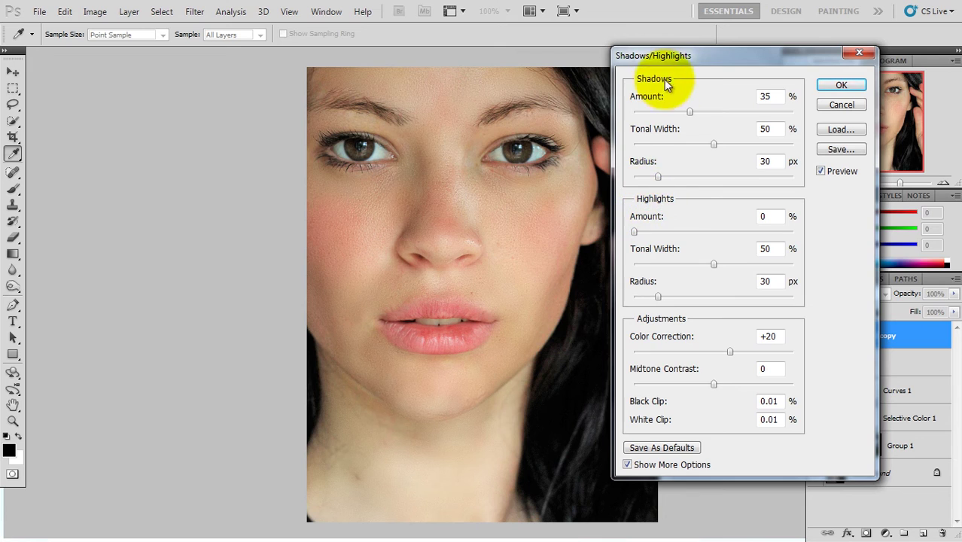
drag(699, 56, 740, 89)
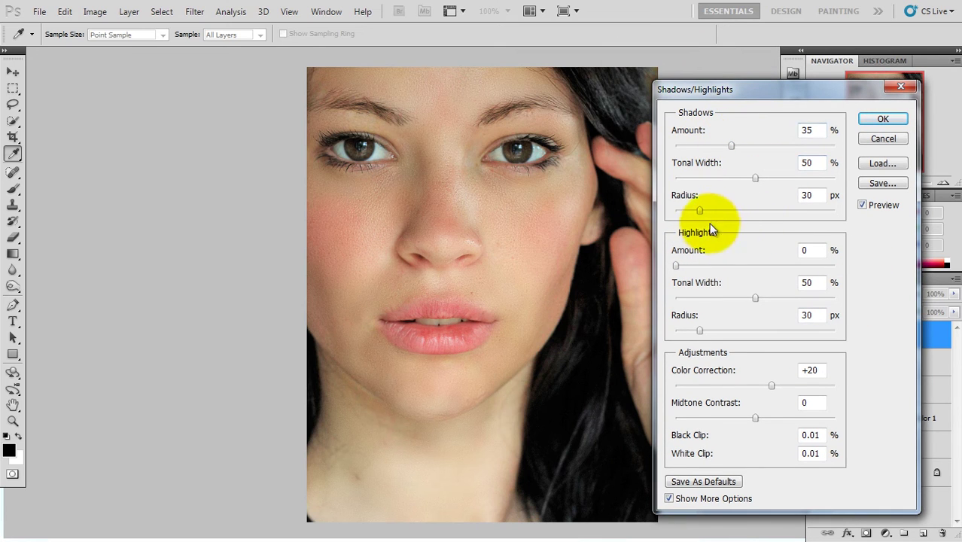
drag(700, 210, 827, 212)
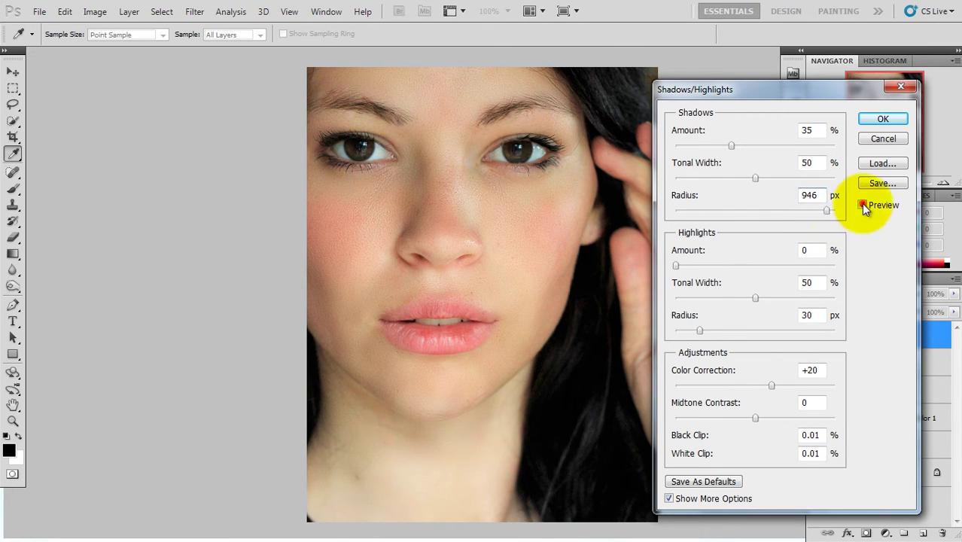
click(862, 205)
click(863, 205)
drag(753, 177, 741, 178)
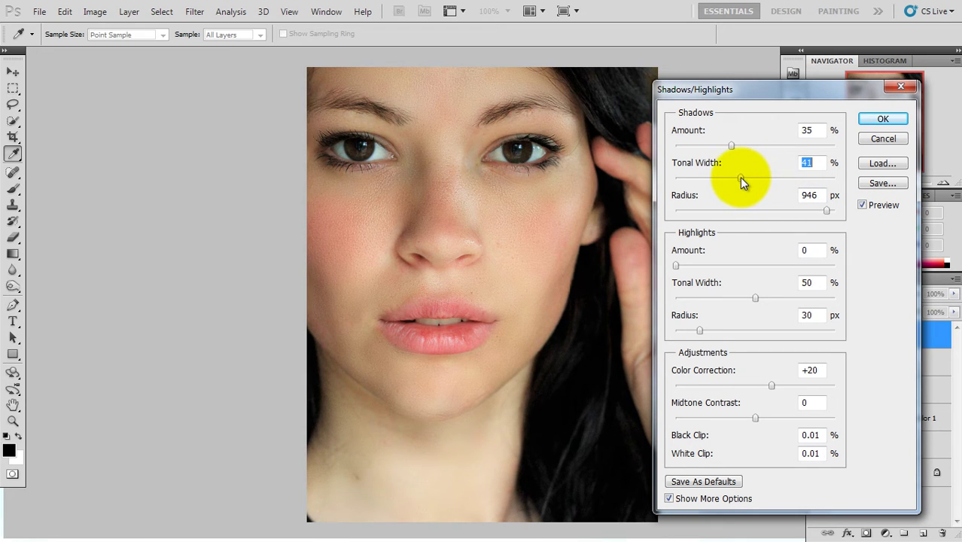
click(881, 118)
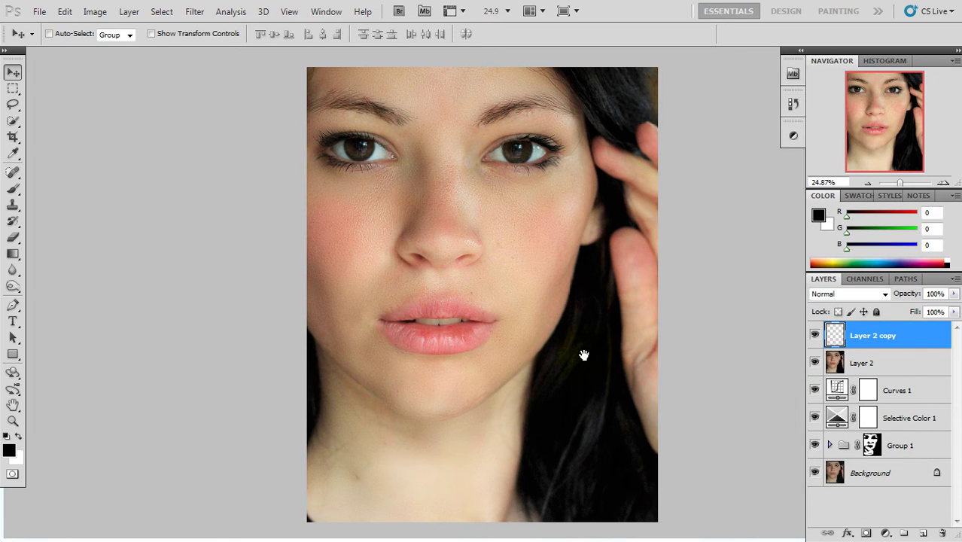
- Add a new empty layer above the Shadows/Highlights copy for coloring the lips
click(924, 533)
key(ctrl+space)
drag(370, 282, 483, 404)
key(ctrl+space)
drag(517, 344, 474, 345)
key(ctrl+0)
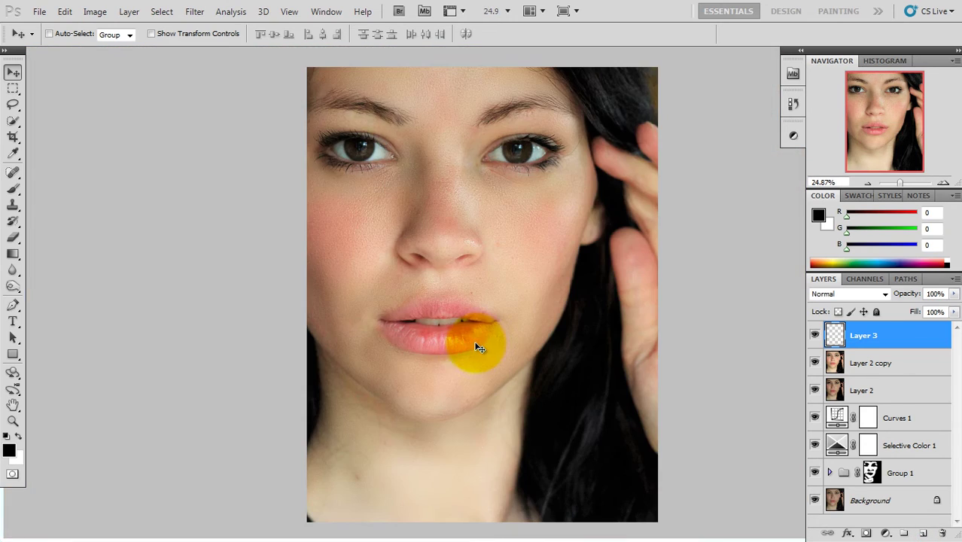
key(ctrl+space)
drag(362, 293, 522, 398)
drag(466, 338, 392, 391)
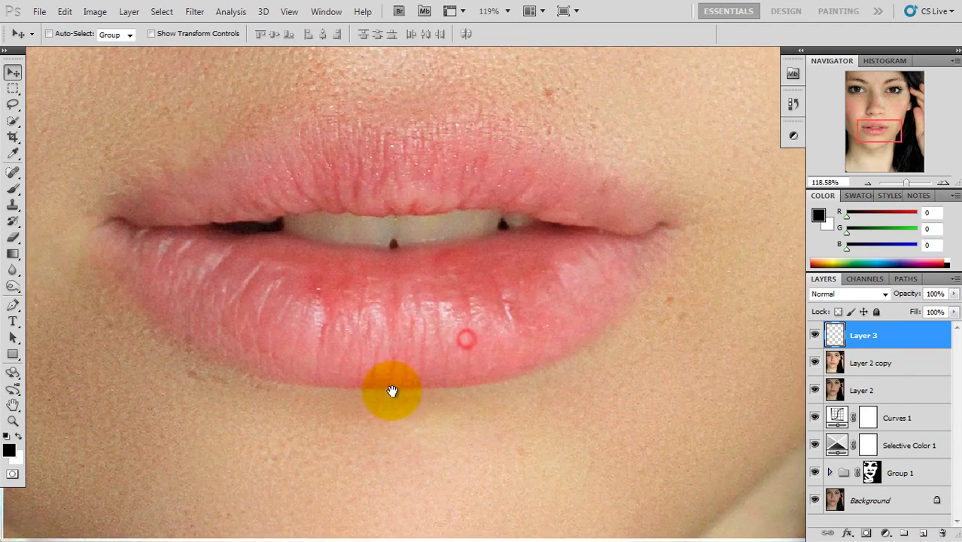
- Sample the lip red (RGB 219, 91, 88) and paint over both lips on the empty layer with a size 72 brush at 100% opacity
click(13, 188)
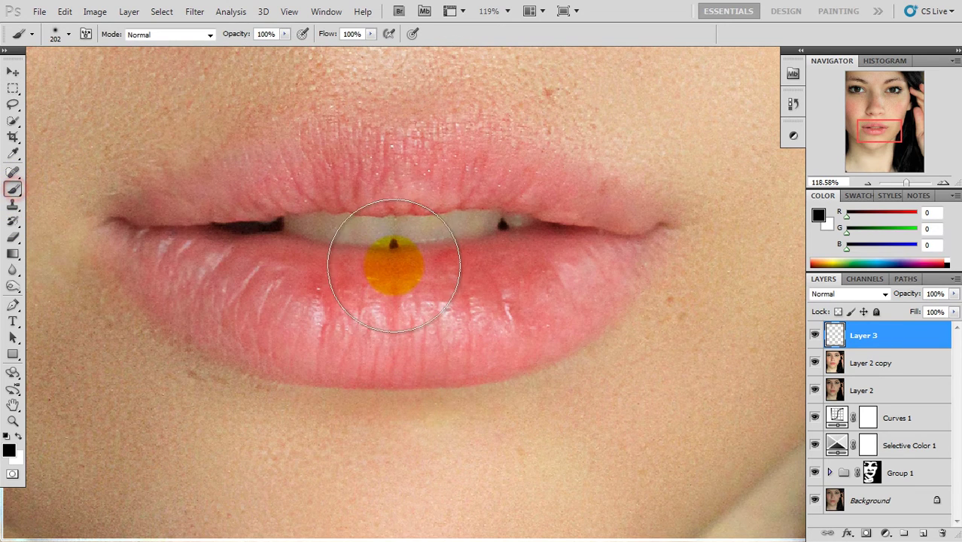
alt+click(291, 293)
drag(279, 293, 242, 263)
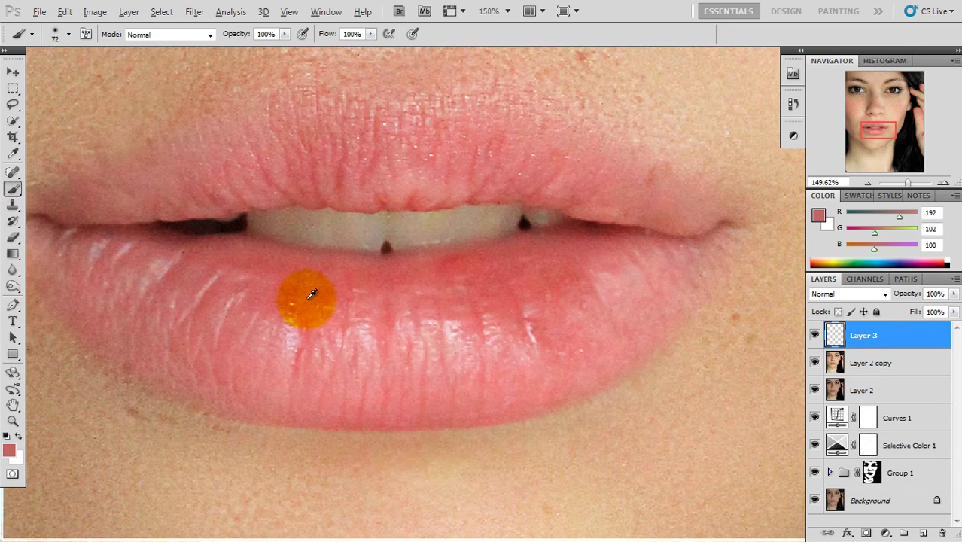
alt+click(307, 300)
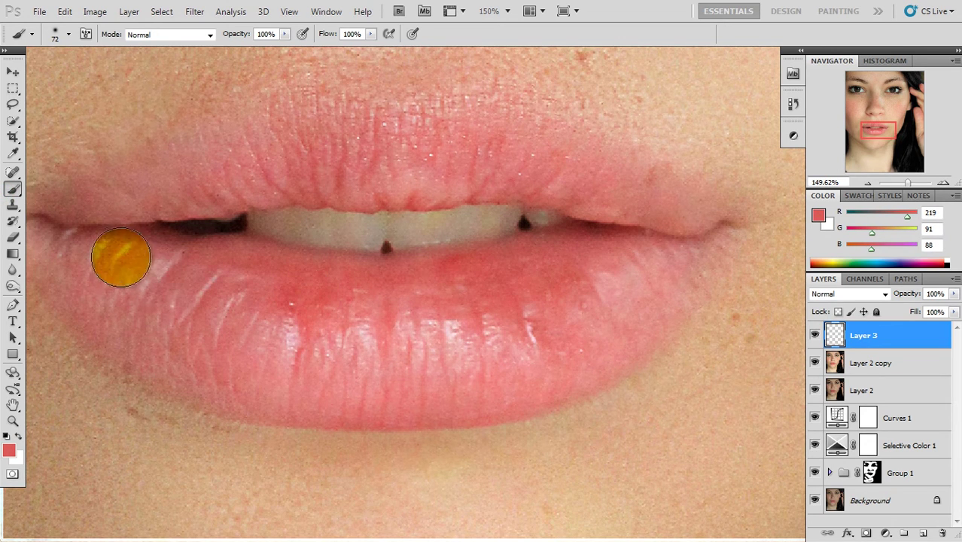
mouse_move(94, 251)
mouse_down()
mouse_move(176, 302)
mouse_move(313, 325)
mouse_move(196, 286)
mouse_move(156, 256)
mouse_move(201, 286)
mouse_move(363, 316)
mouse_move(565, 305)
mouse_move(644, 259)
mouse_move(400, 305)
mouse_move(303, 299)
mouse_move(242, 282)
mouse_move(608, 298)
mouse_move(674, 268)
mouse_move(688, 251)
mouse_move(610, 323)
mouse_move(508, 369)
mouse_move(350, 373)
mouse_move(220, 356)
mouse_move(491, 347)
mouse_move(283, 354)
mouse_move(148, 317)
mouse_move(73, 276)
mouse_move(204, 369)
mouse_move(275, 385)
mouse_move(510, 381)
mouse_move(570, 366)
mouse_move(638, 319)
mouse_up()
key(space)
drag(533, 312, 563, 363)
mouse_move(191, 280)
mouse_down()
mouse_move(198, 243)
mouse_move(300, 196)
mouse_move(422, 200)
mouse_move(690, 274)
mouse_move(583, 219)
mouse_move(373, 180)
mouse_move(198, 212)
mouse_move(161, 243)
mouse_move(251, 240)
mouse_move(218, 266)
mouse_move(304, 223)
mouse_move(513, 226)
mouse_up()
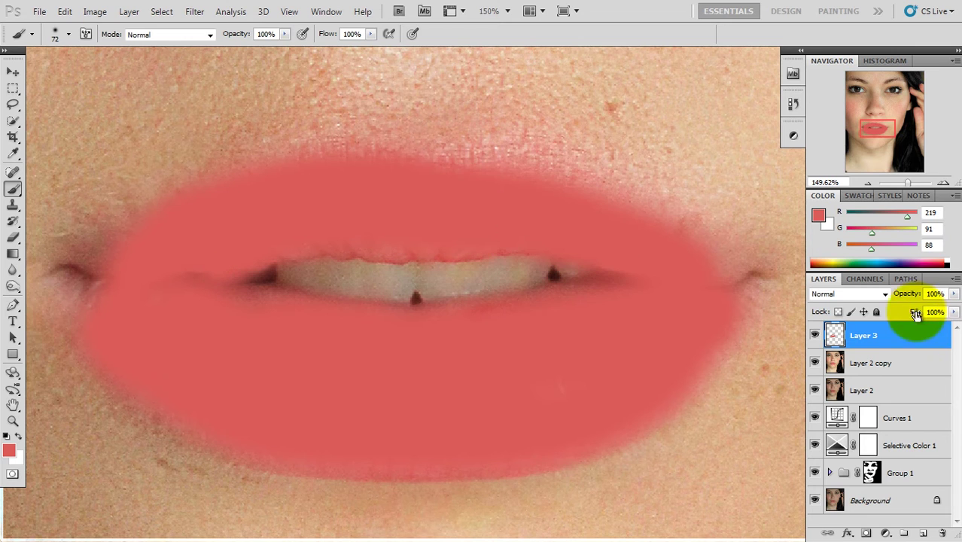
- Set the lip color layer's blend mode to Color and touch up the paint along the lip edges and corners
click(882, 293)
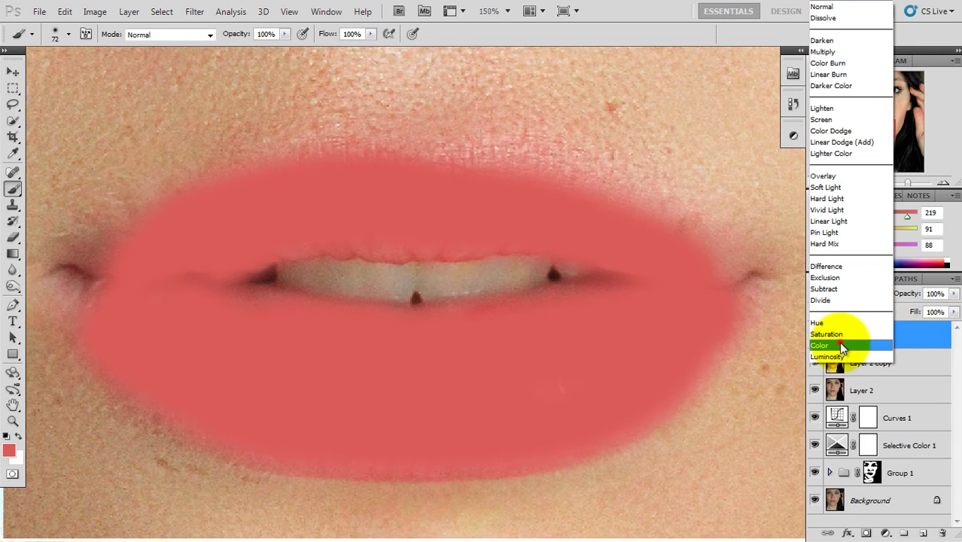
click(840, 345)
mouse_move(449, 186)
mouse_down()
mouse_move(617, 241)
mouse_move(707, 278)
mouse_move(717, 292)
mouse_up()
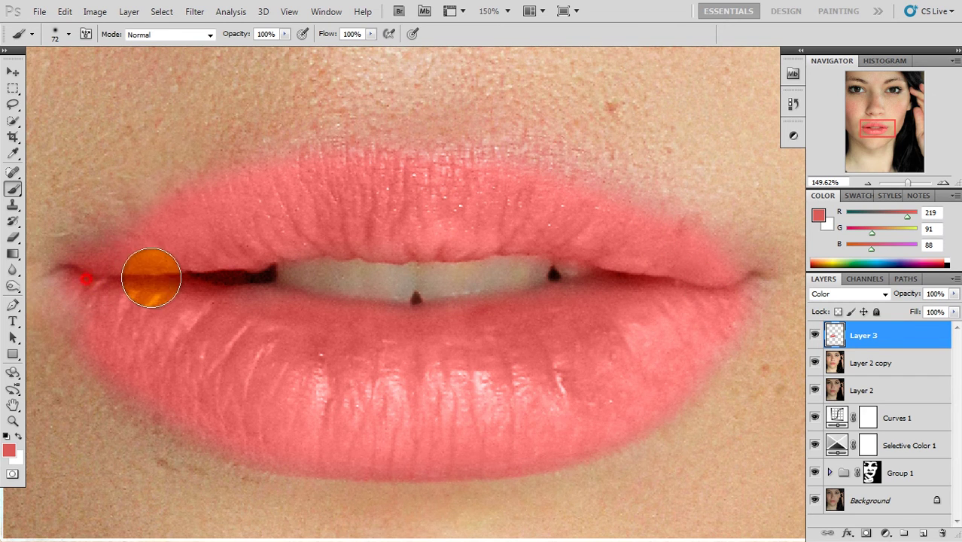
key(ctrl+0)
key(ctrl+space)
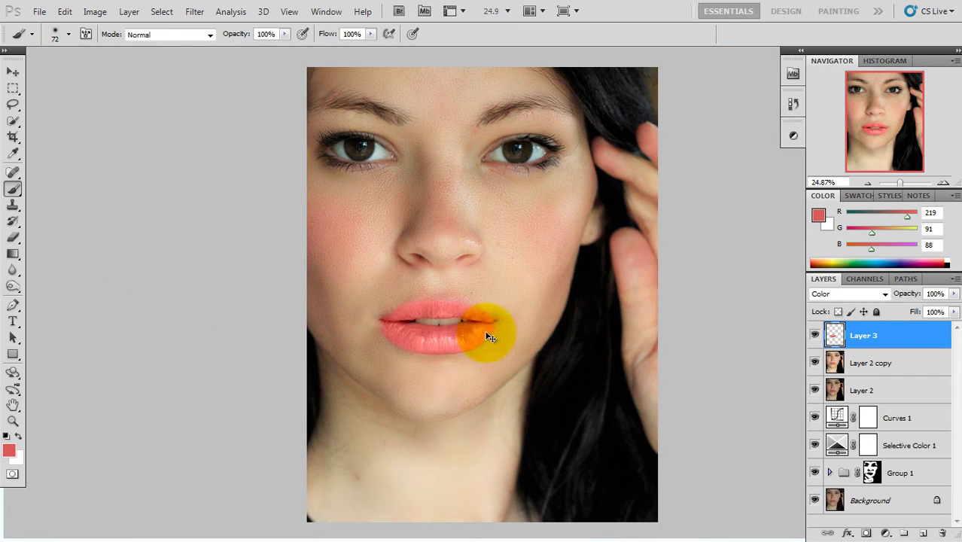
mouse_move(406, 290)
mouse_down()
mouse_move(502, 354)
mouse_move(489, 352)
mouse_up()
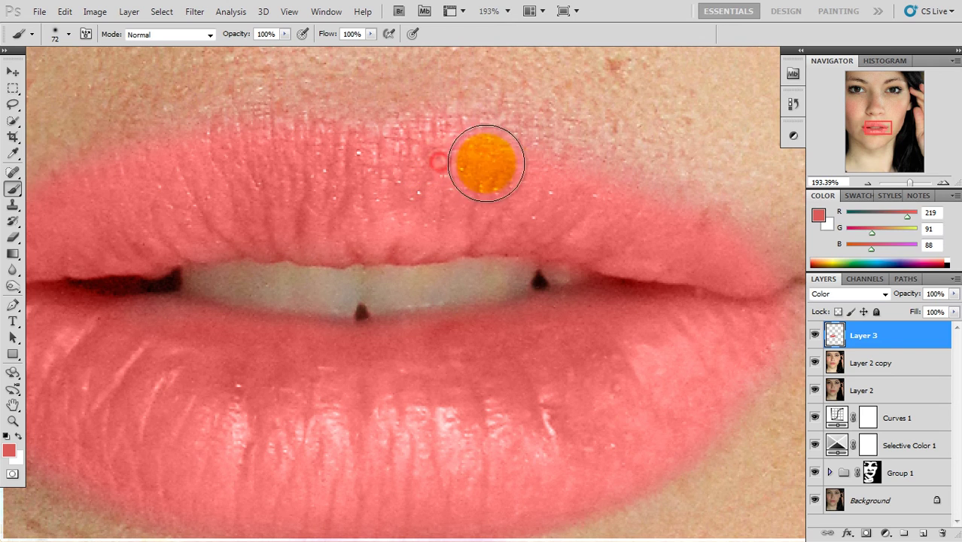
key(ctrl+0)
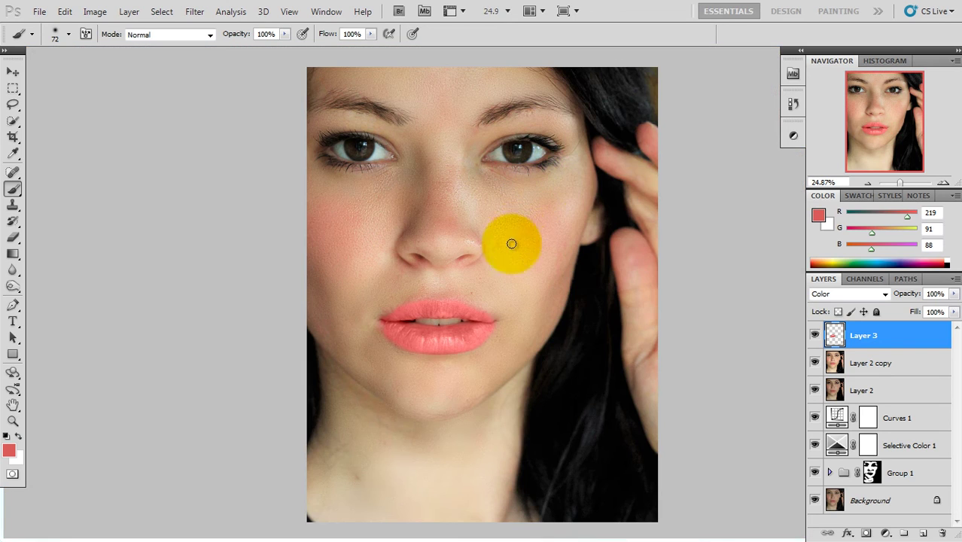
- Compare the portrait with the lip color layer hidden and shown, and inspect the lips up close
click(814, 339)
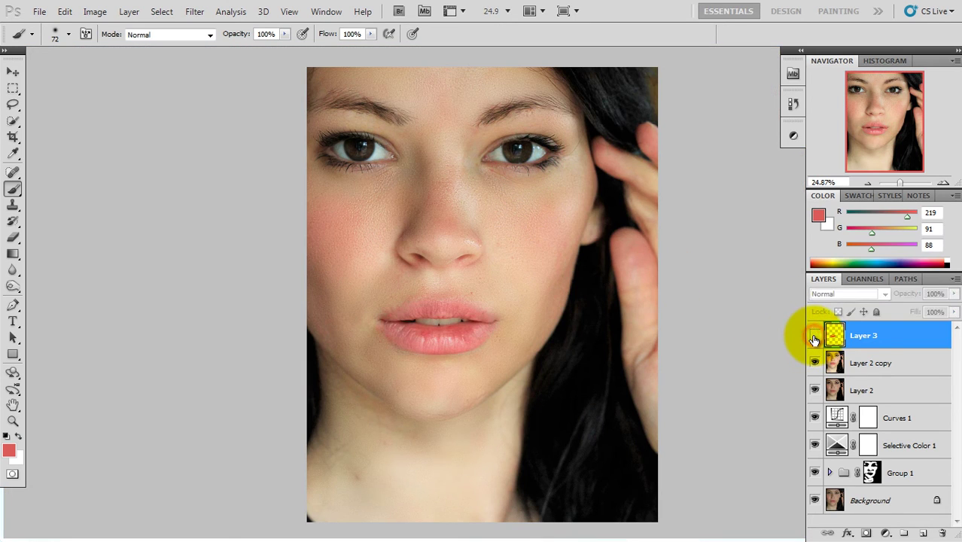
click(815, 340)
drag(395, 285, 204, 171)
key(ctrl+0)
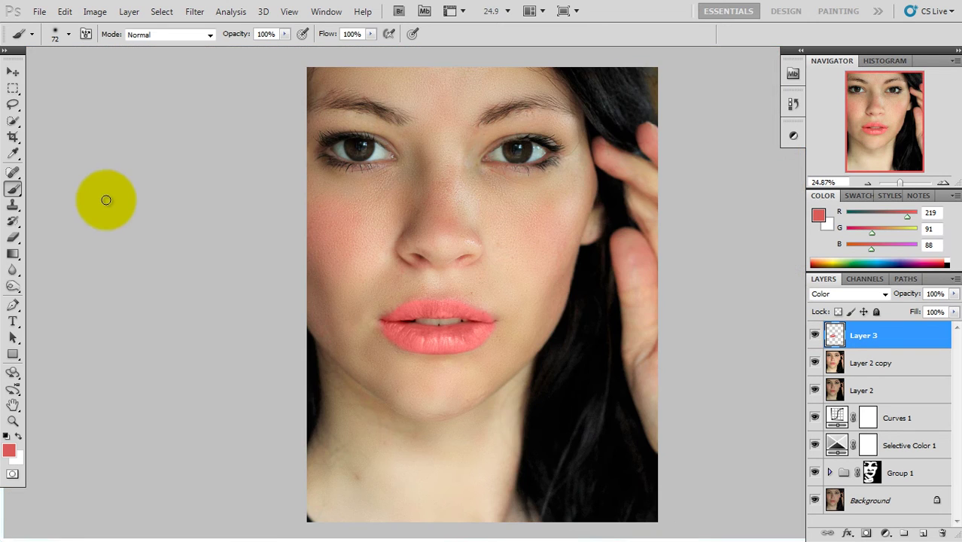
- Add a Selective Color adjustment layer above the lip layer with Reds at Cyan -9, Magenta -15, Yellow +4 and Black +6%
click(13, 72)
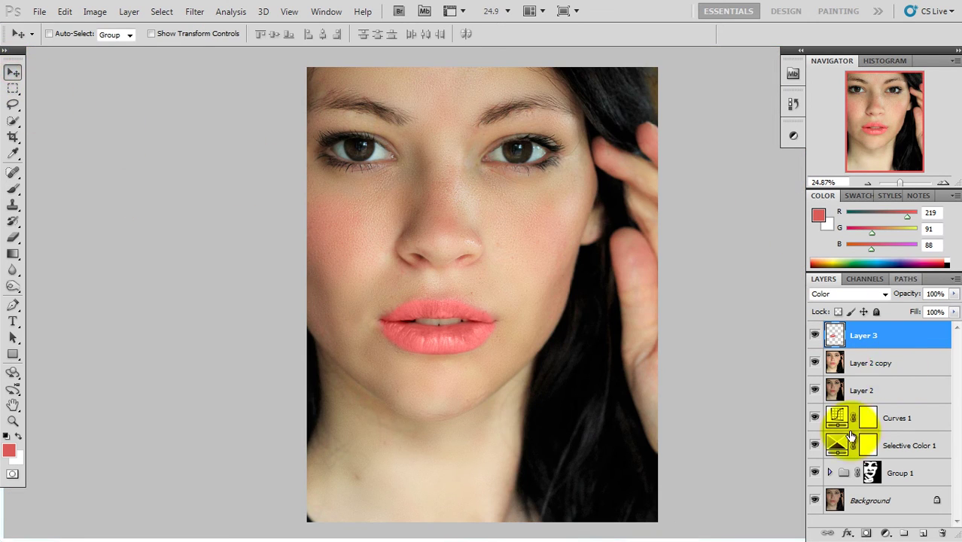
click(886, 533)
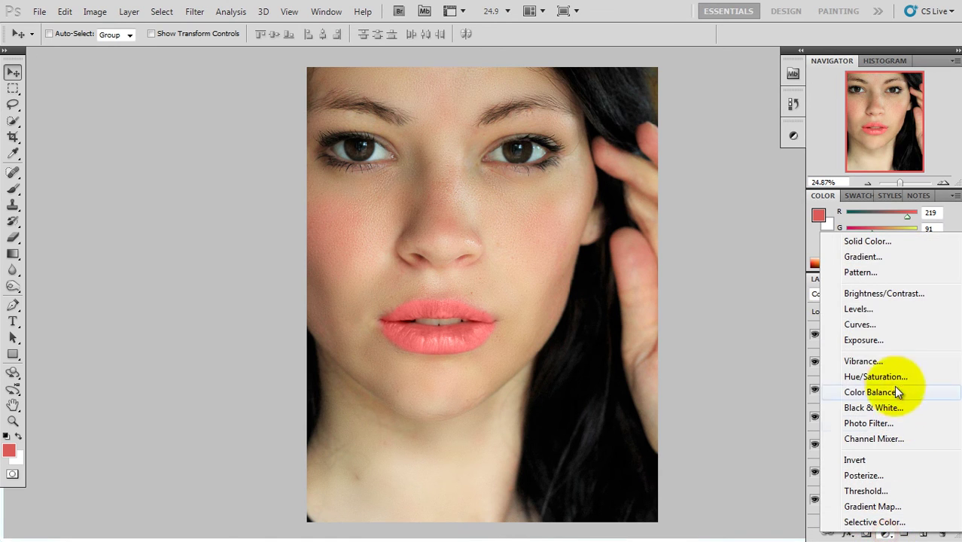
click(872, 522)
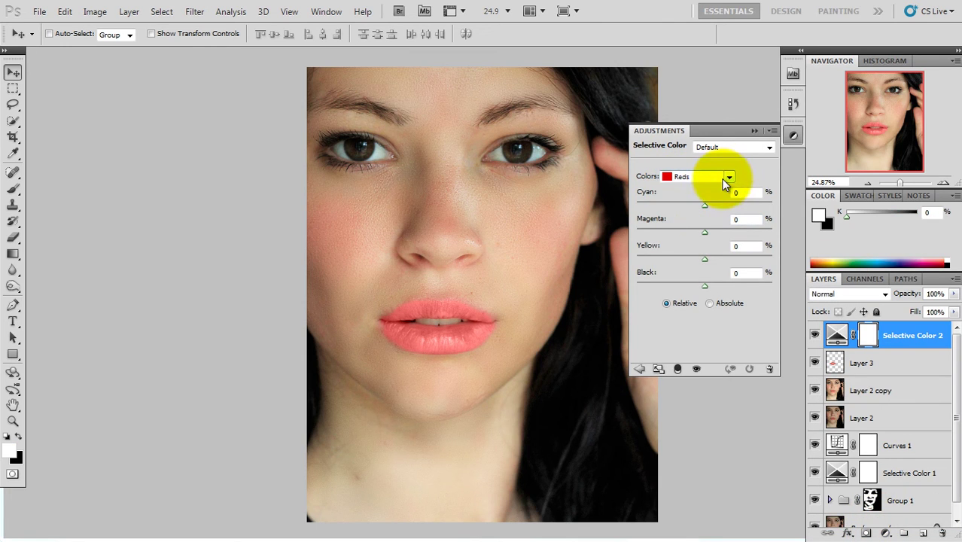
drag(705, 206, 698, 204)
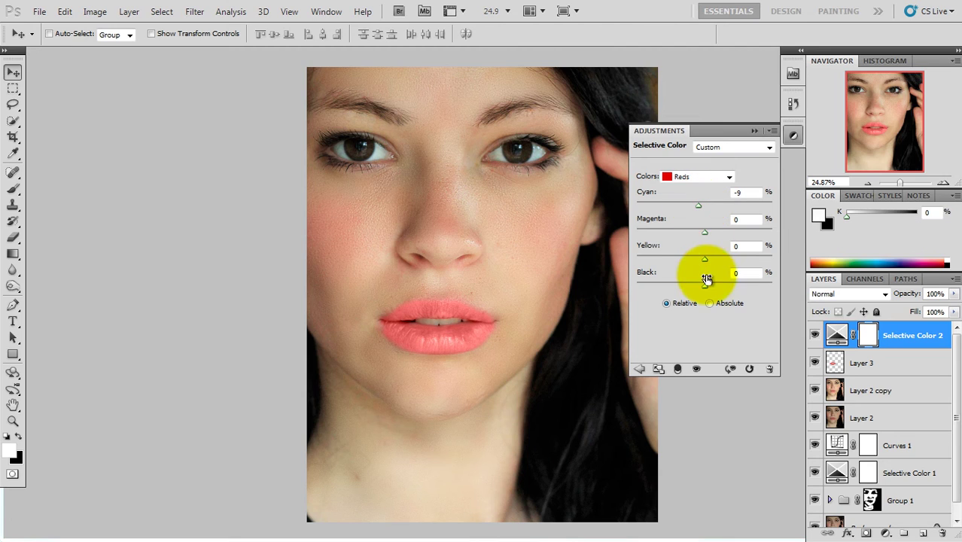
drag(705, 259, 693, 231)
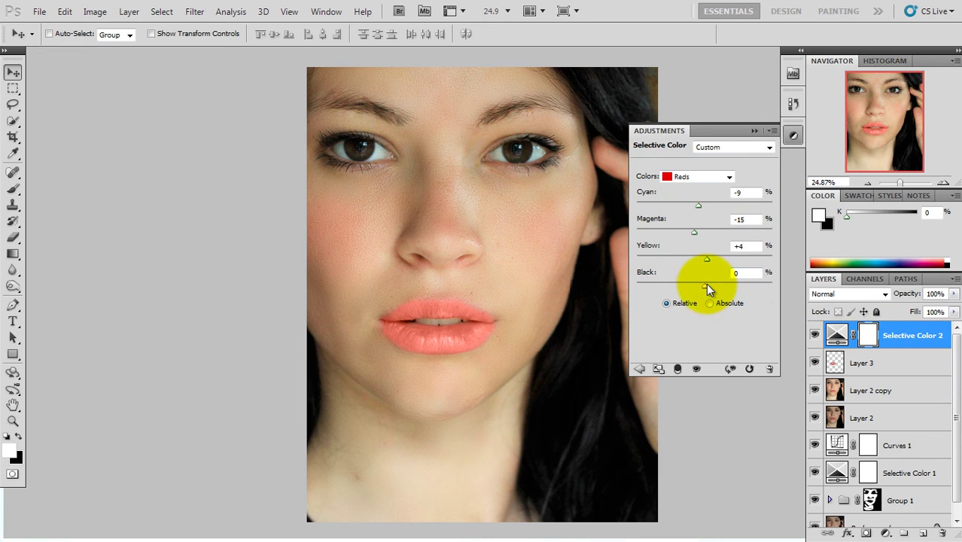
drag(706, 285, 707, 286)
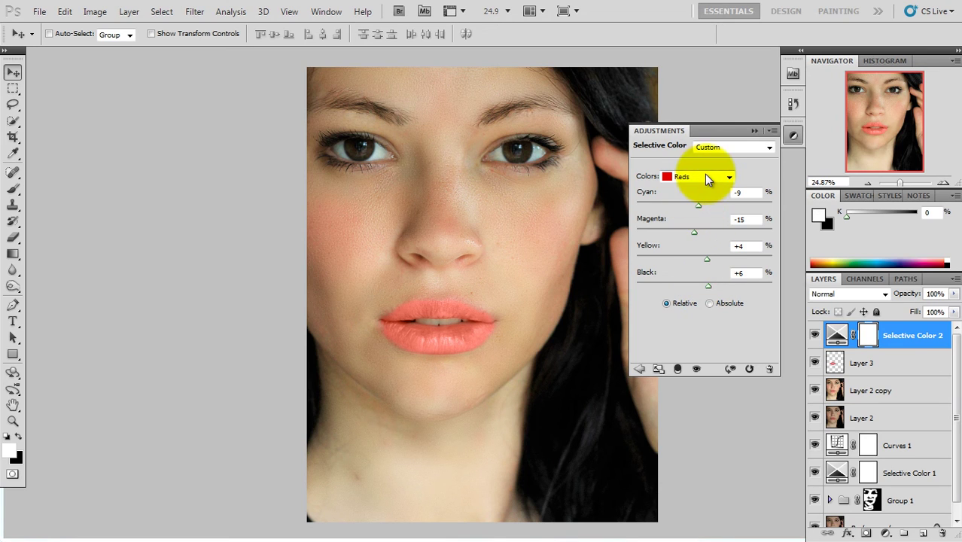
- Adjust the Blacks in the new Selective Color layer to Cyan -4% and Black 1%, raise Magenta slightly, and collapse the adjustment settings
click(706, 176)
click(693, 279)
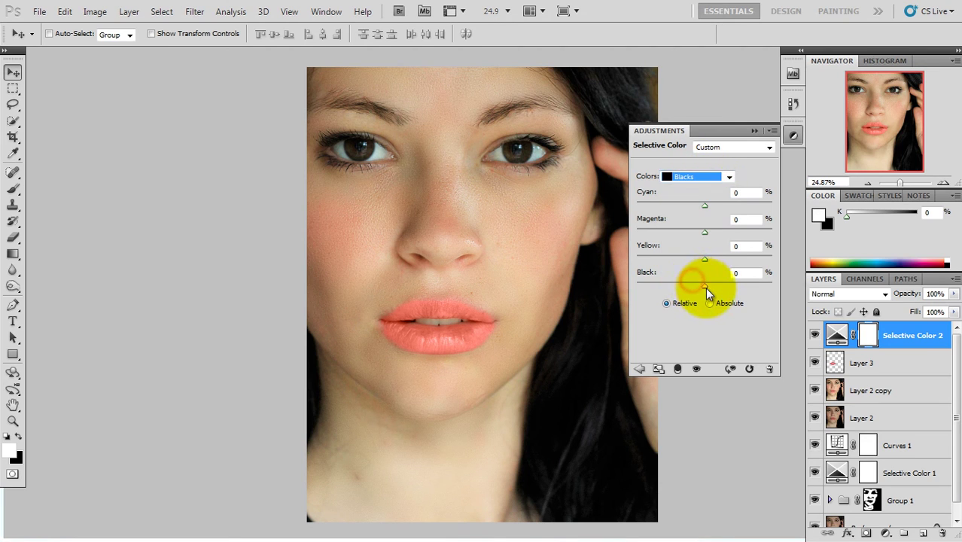
drag(706, 287, 705, 284)
click(748, 273)
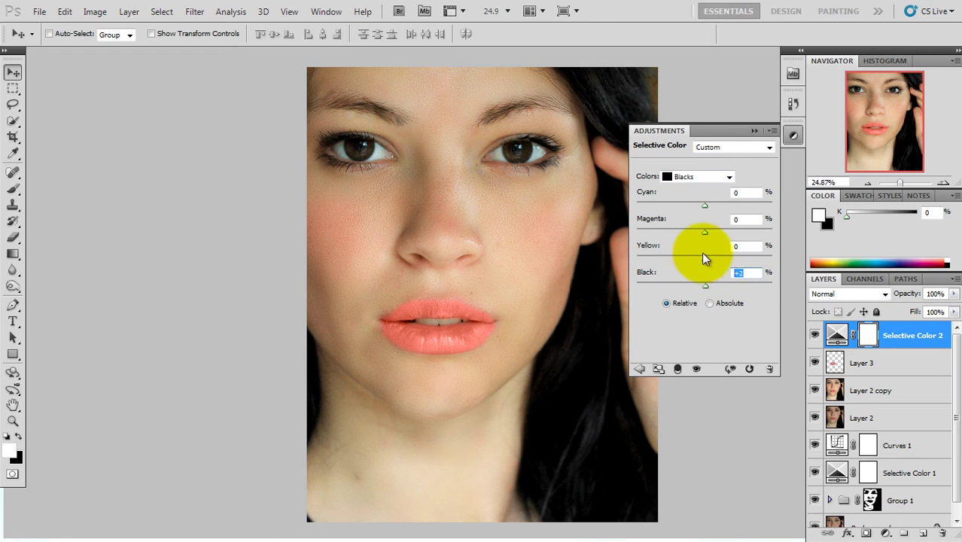
text(1)
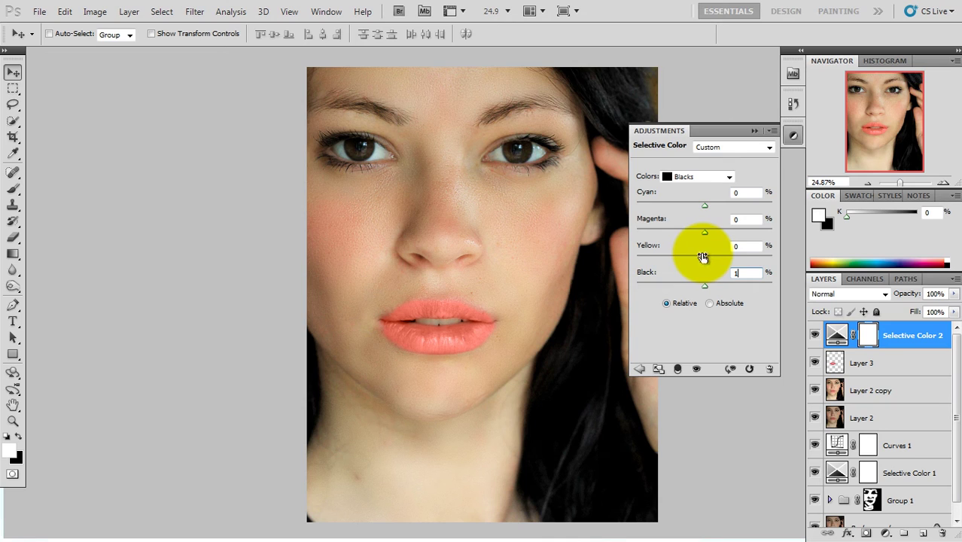
click(704, 205)
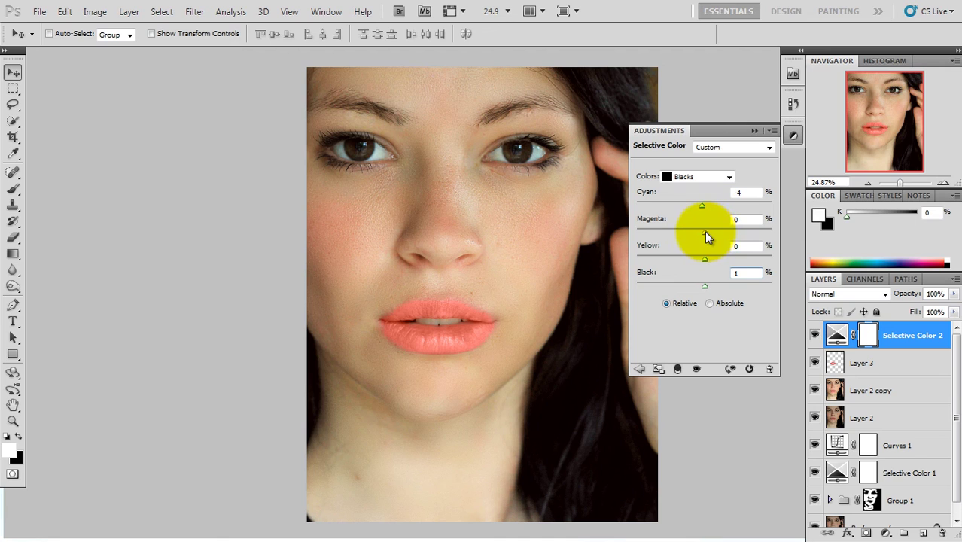
drag(705, 231, 708, 232)
click(753, 132)
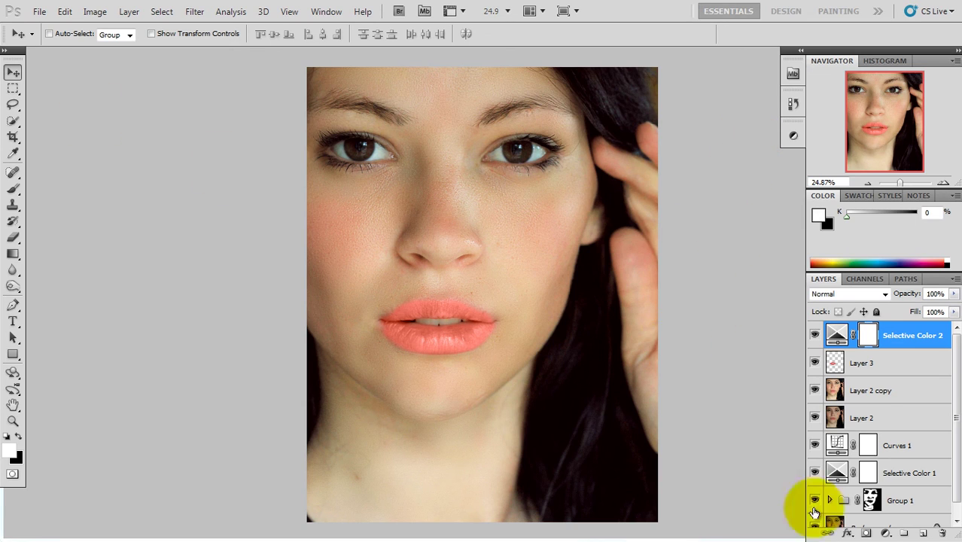
- Show only the Background layer, and restore all layers to compare the original portrait with the retouched one
scroll(835, 511, down, 1)
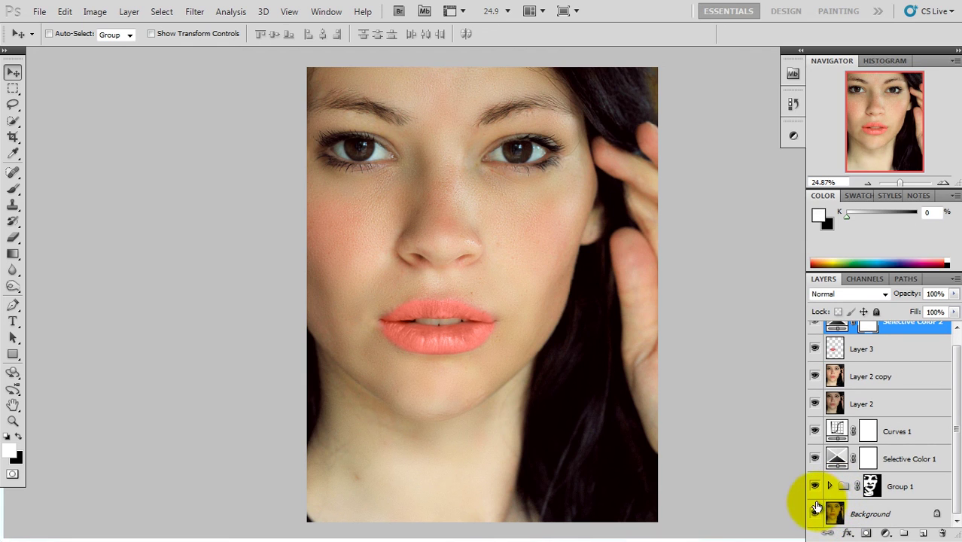
alt+click(815, 514)
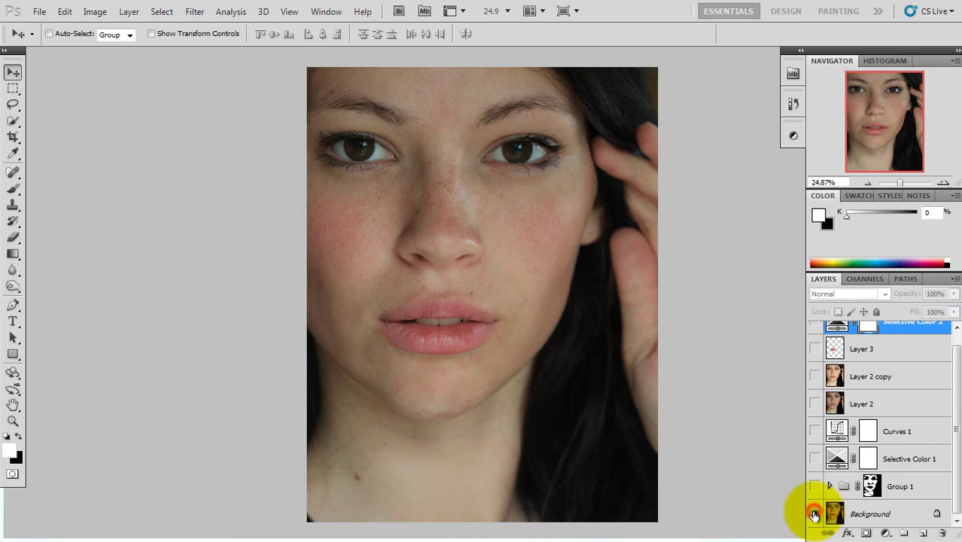
alt+click(815, 513)
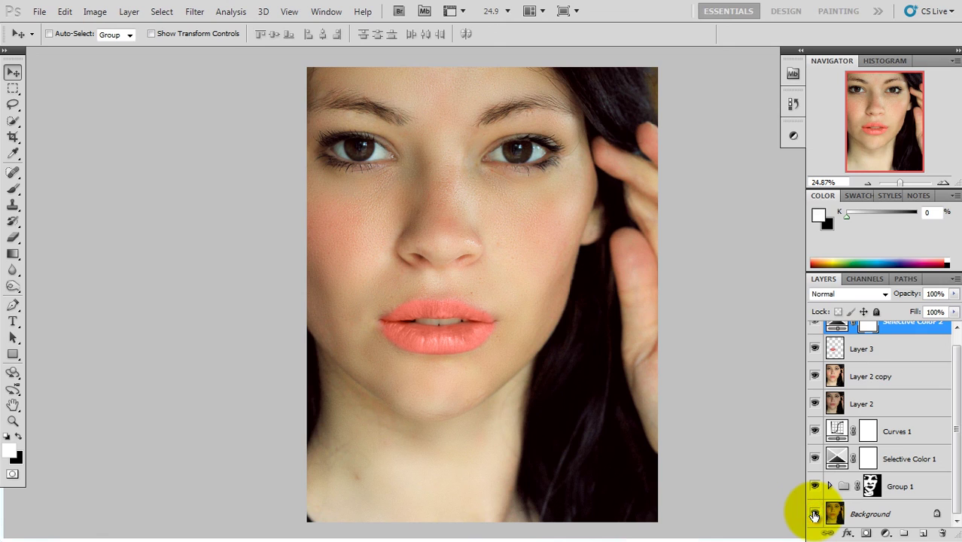